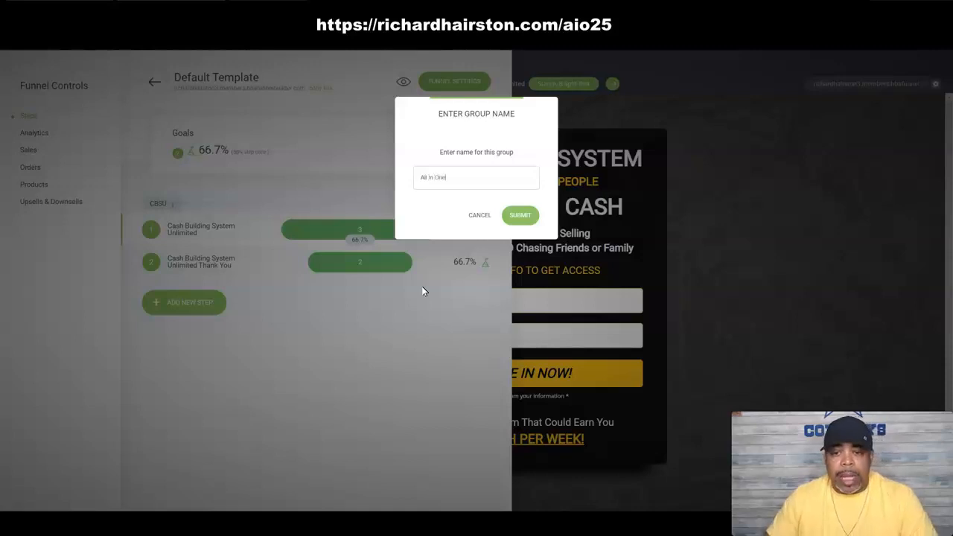
- Create the All In One section label and show the All in One Business templates for a new page step
left_click(519, 218)
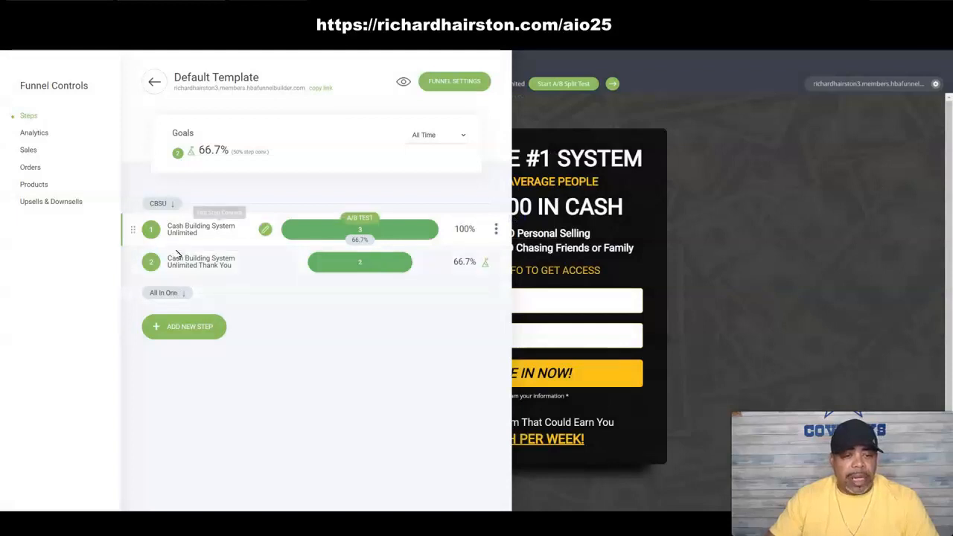
left_click(190, 327)
left_click(280, 312)
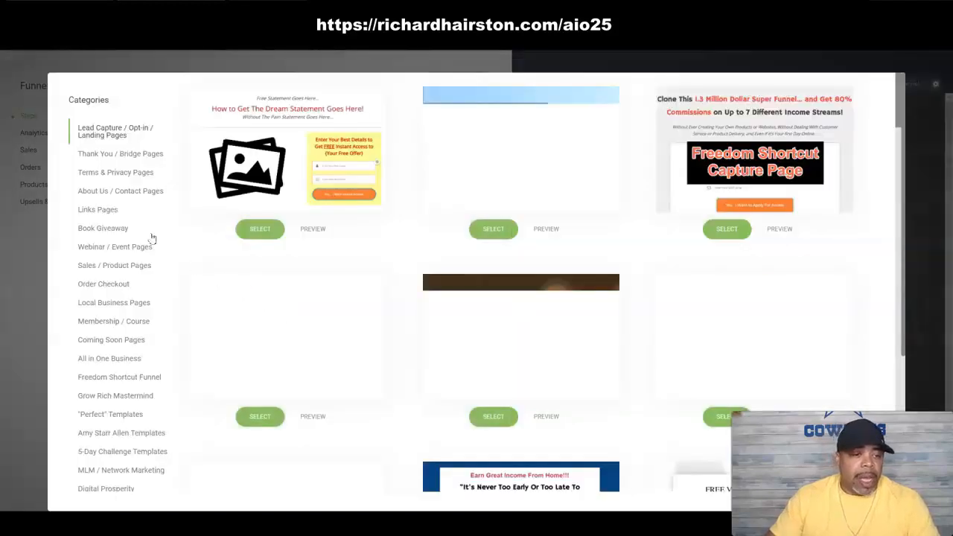
scroll(120, 227, "down", 5)
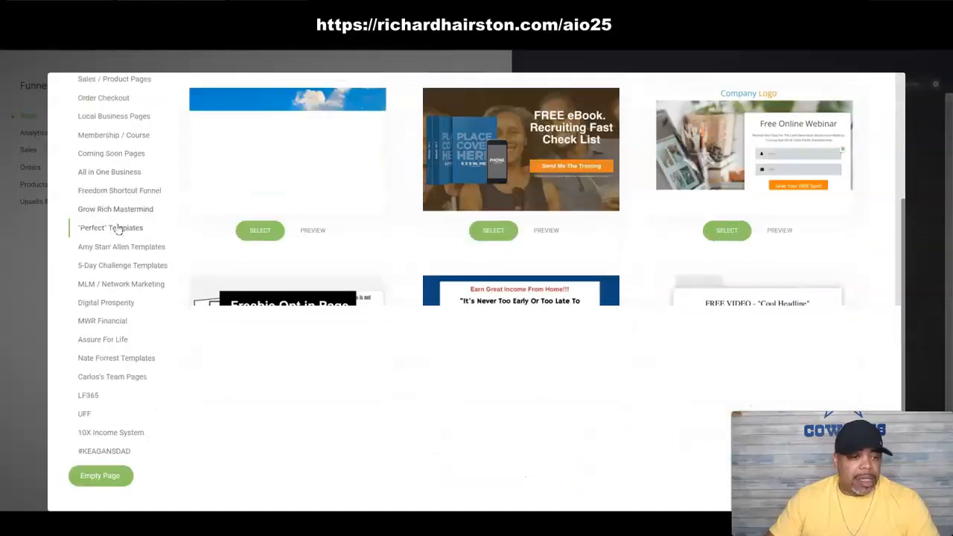
scroll(117, 235, "down", 1)
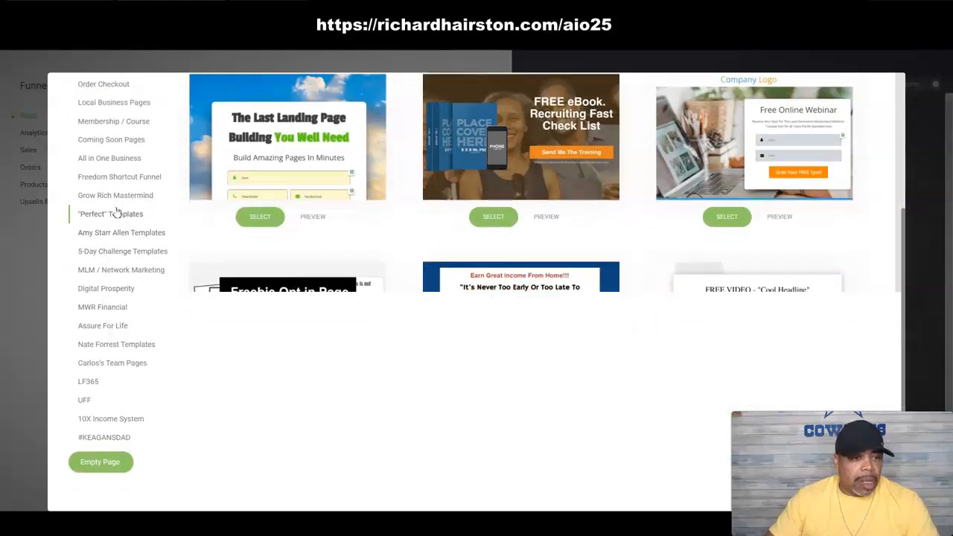
left_click(122, 162)
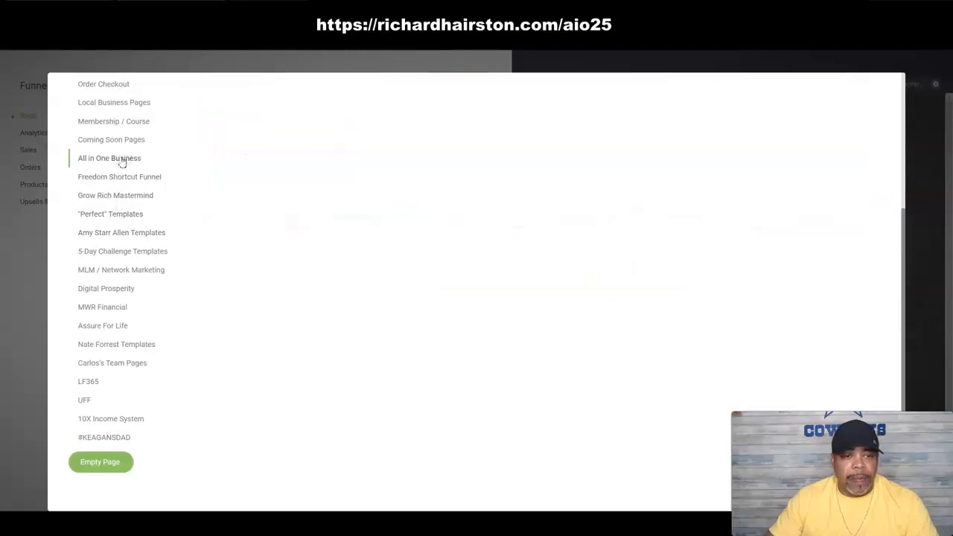
scroll(288, 222, "up", 5)
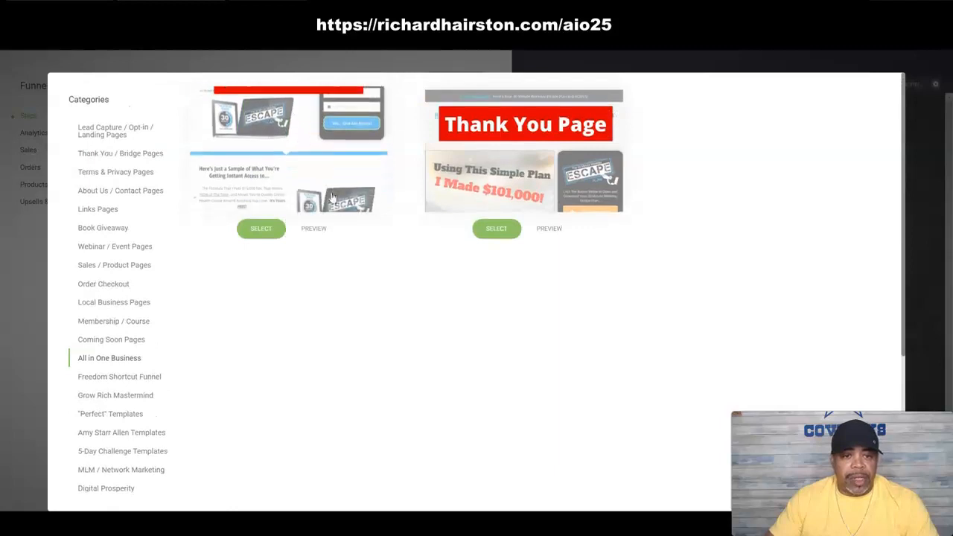
- Preview the 30 Minute Workday Escape Plan opt-in template and select it for the new page
left_click(314, 228)
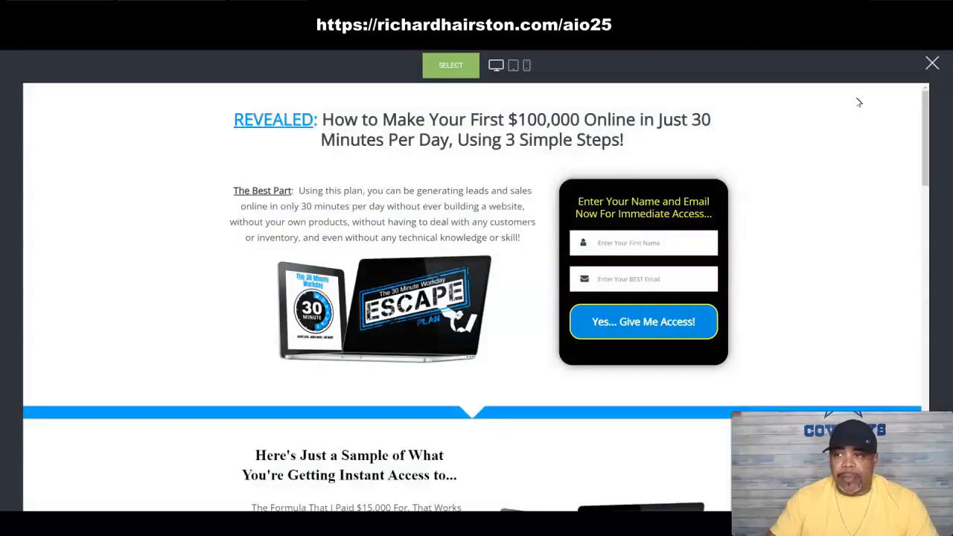
scroll(323, 257, "down", 10)
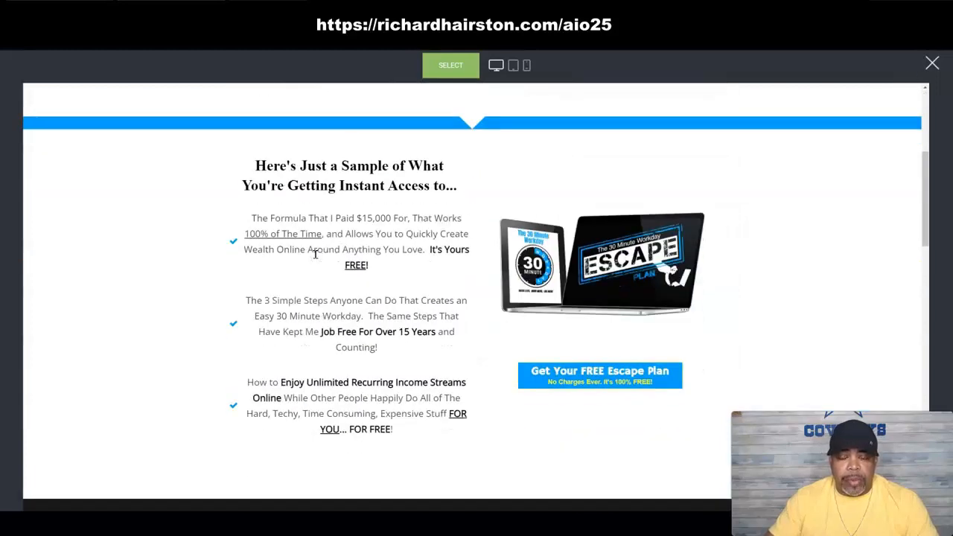
scroll(323, 258, "up", 10)
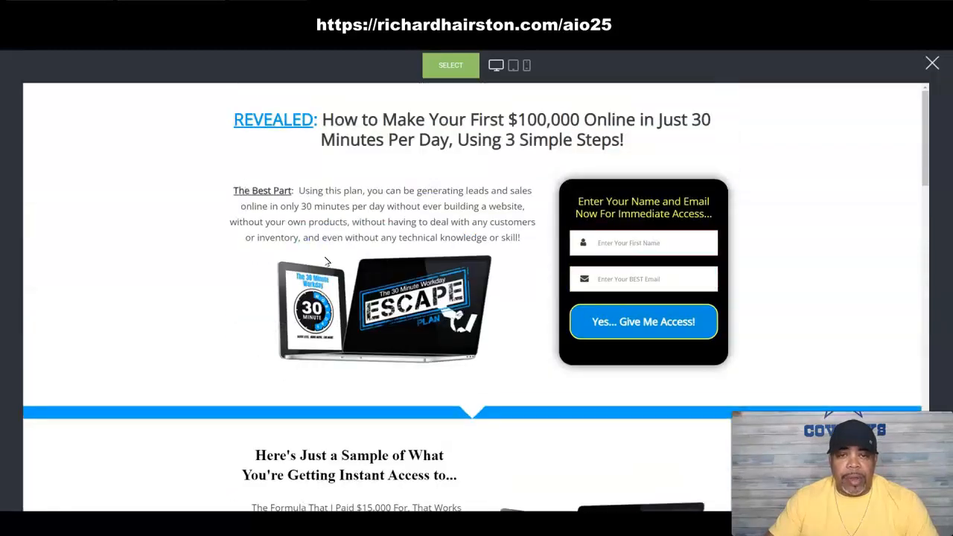
left_click(451, 66)
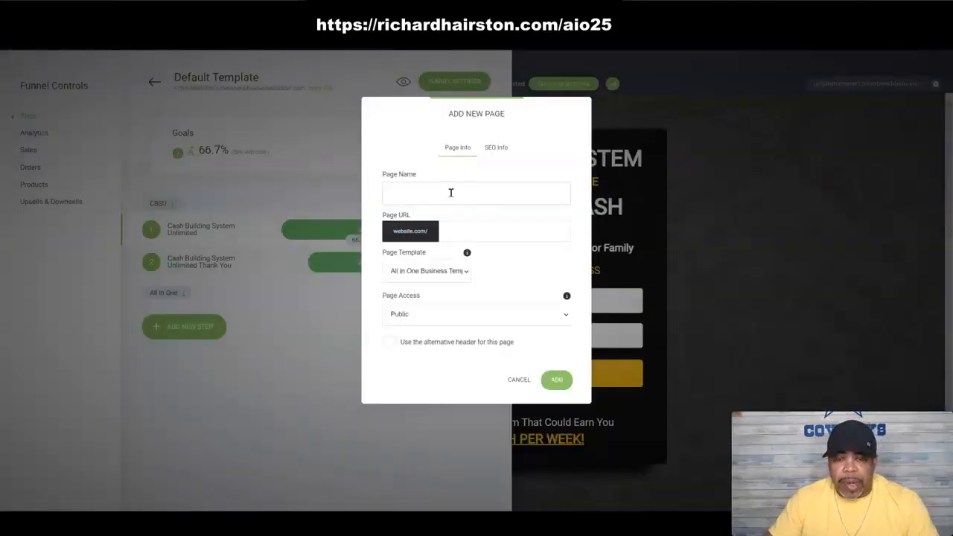
- Name the new page All In One, remove the hyphens from its URL to make allinone, and add it
left_click(410, 193)
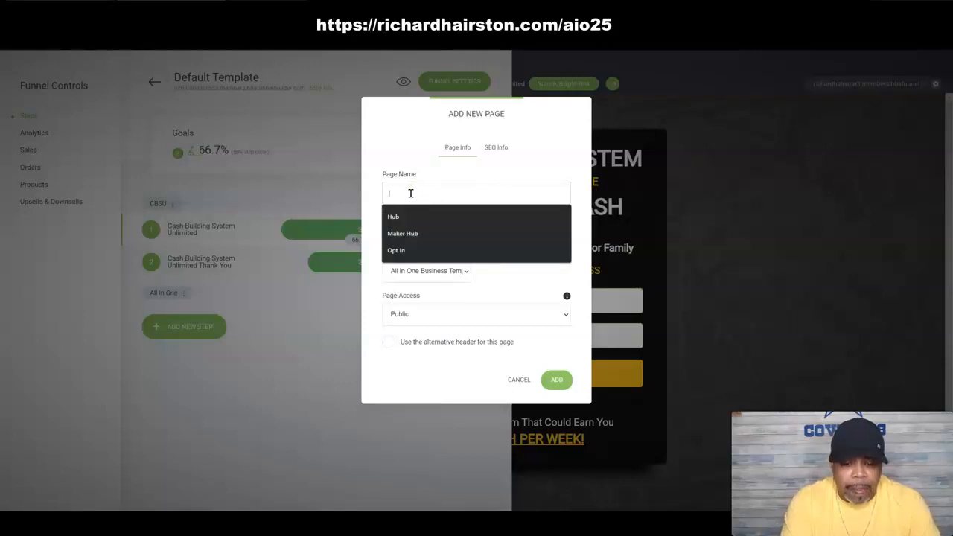
type("a")
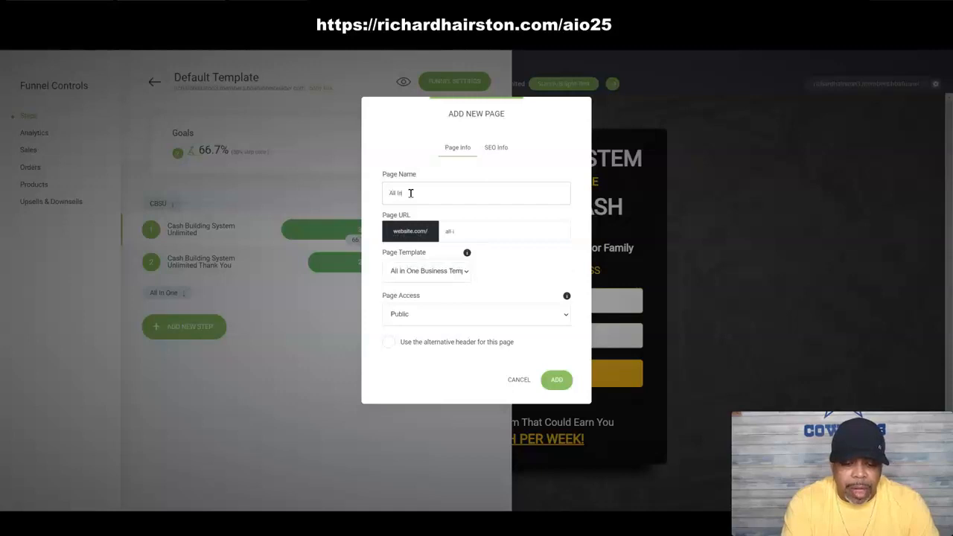
type("ll In One")
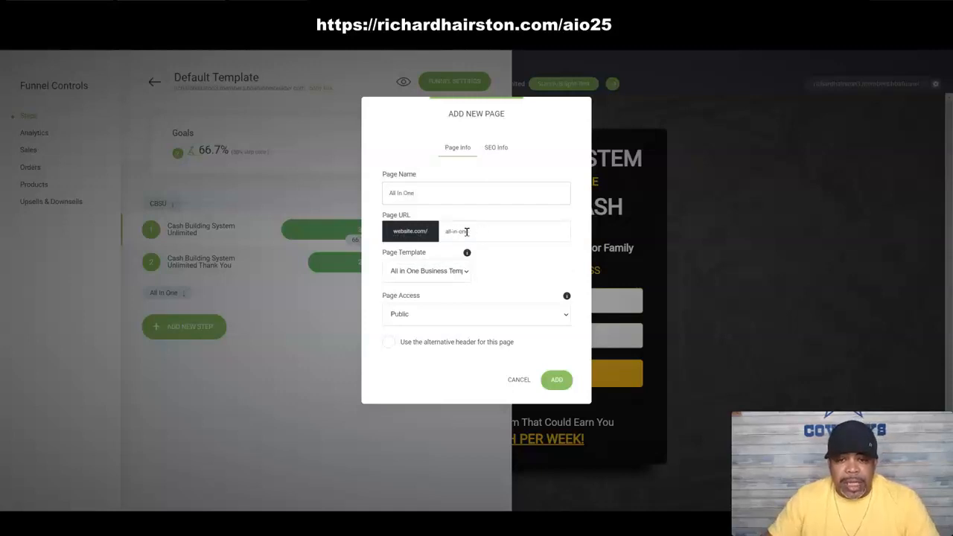
left_click_drag(479, 233, 439, 232)
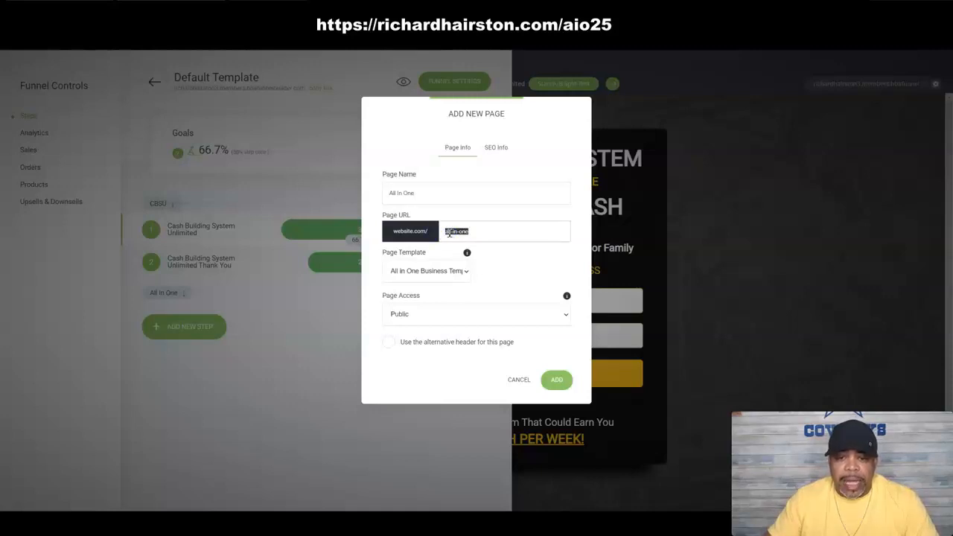
left_click(451, 232)
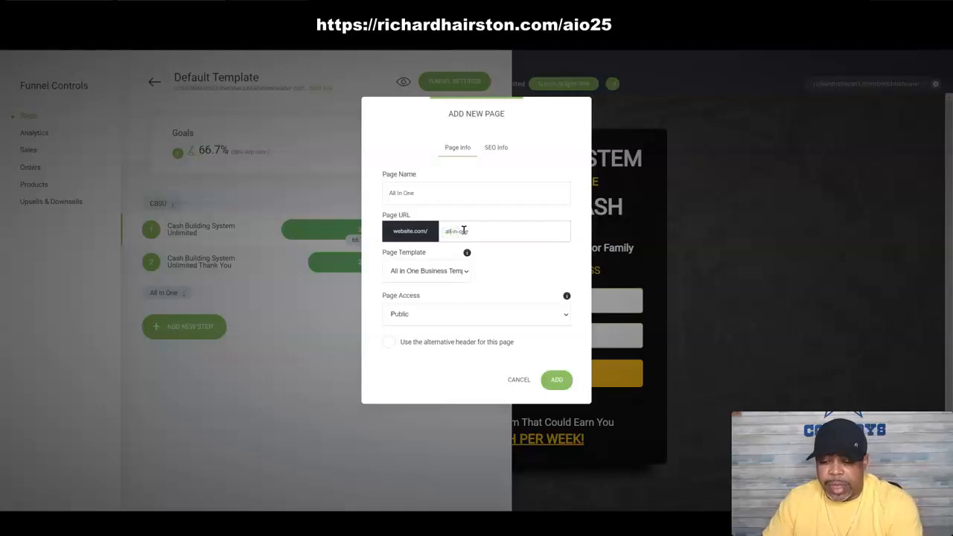
left_click(456, 231)
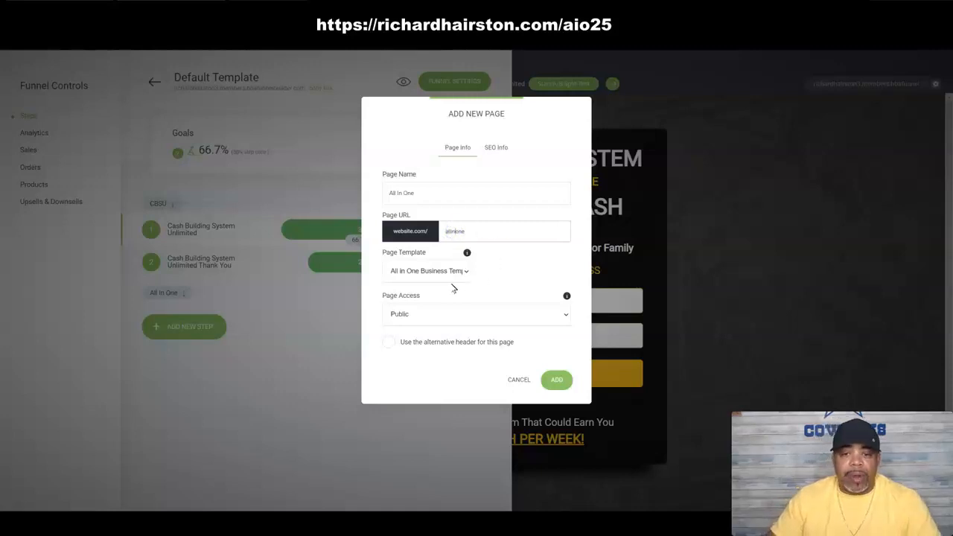
left_click(554, 382)
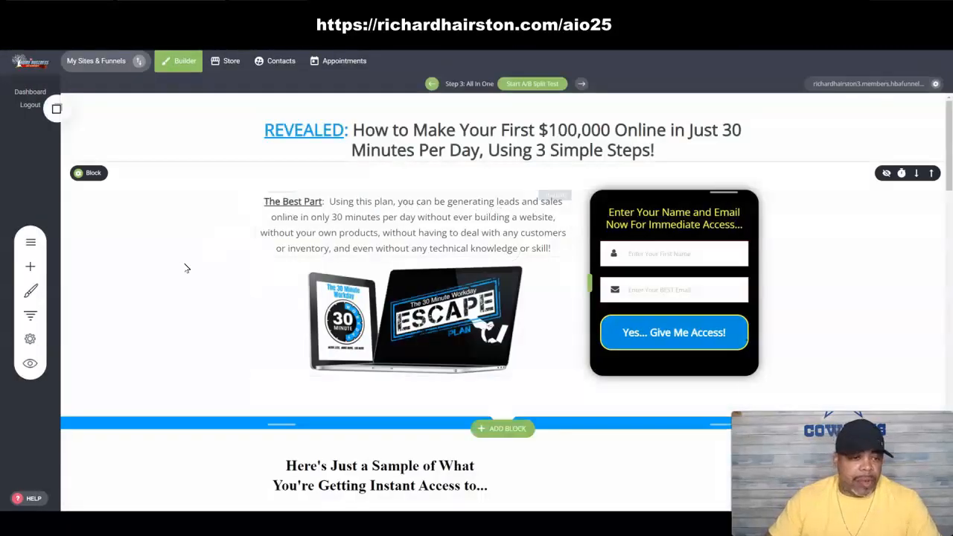
- Start another page step in the funnel's All In One section and show the All in One Business templates
left_click(30, 318)
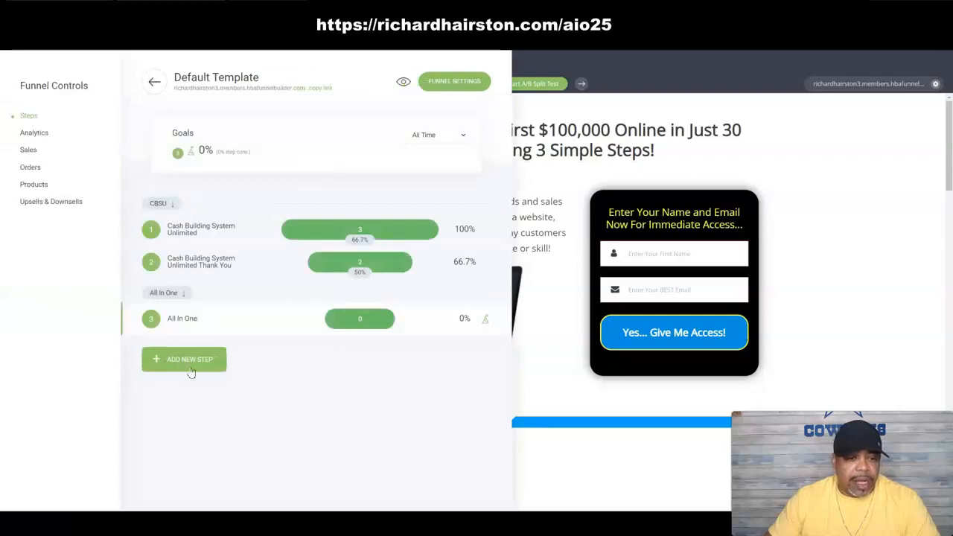
left_click(188, 360)
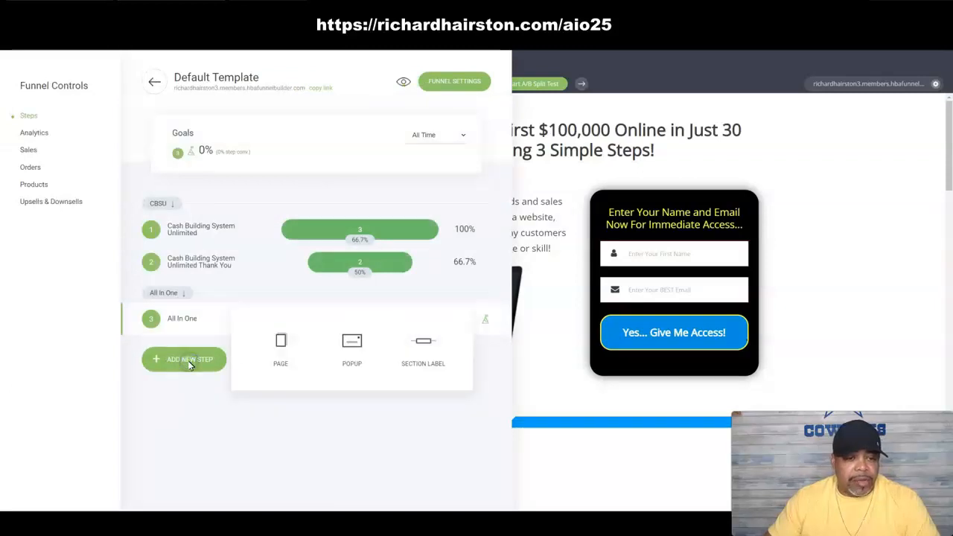
left_click(281, 342)
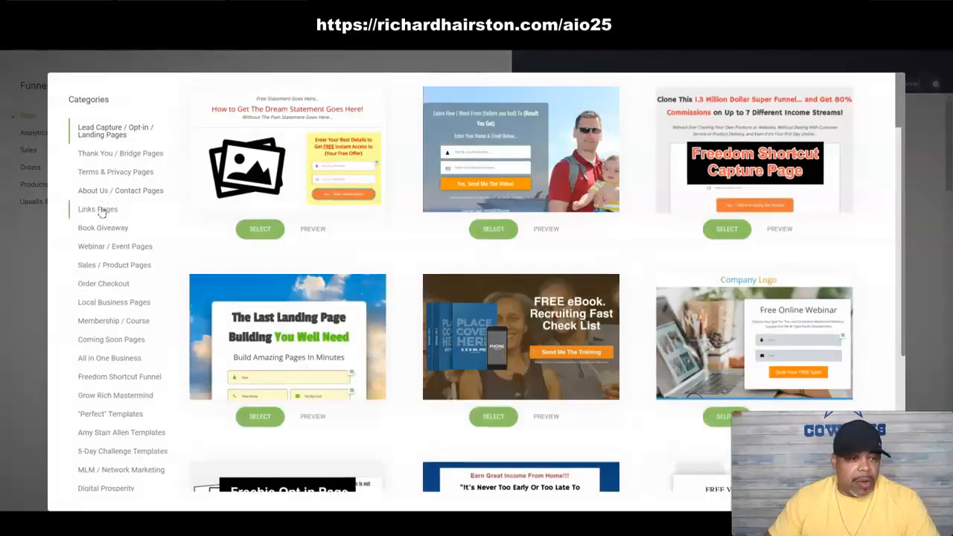
left_click(106, 360)
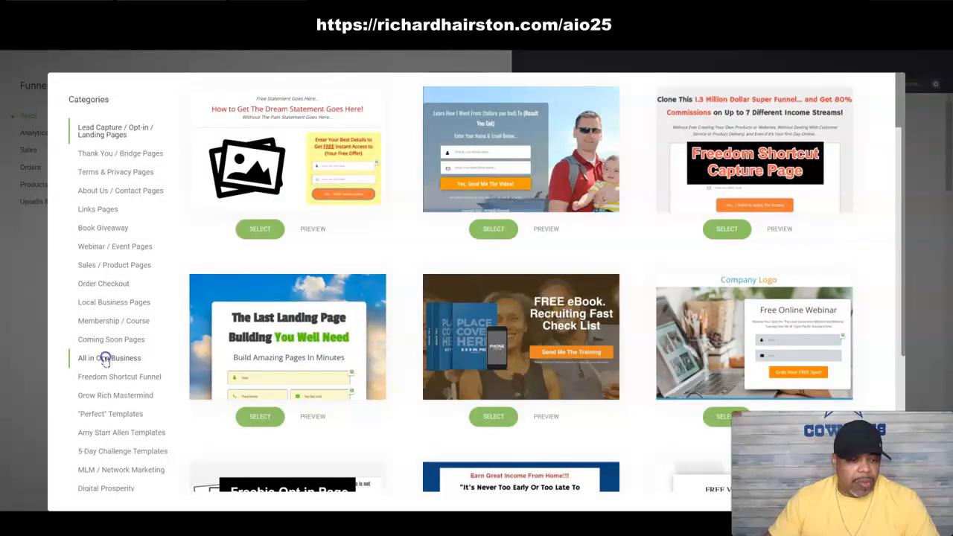
- Preview the Thank You Page template through its special offer section and select it for the new page
left_click(546, 229)
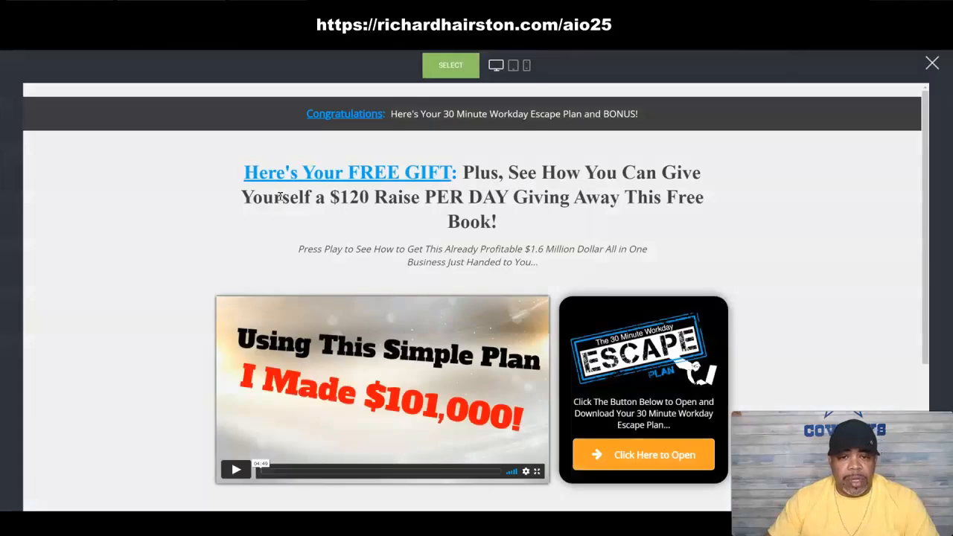
scroll(314, 226, "down", 3)
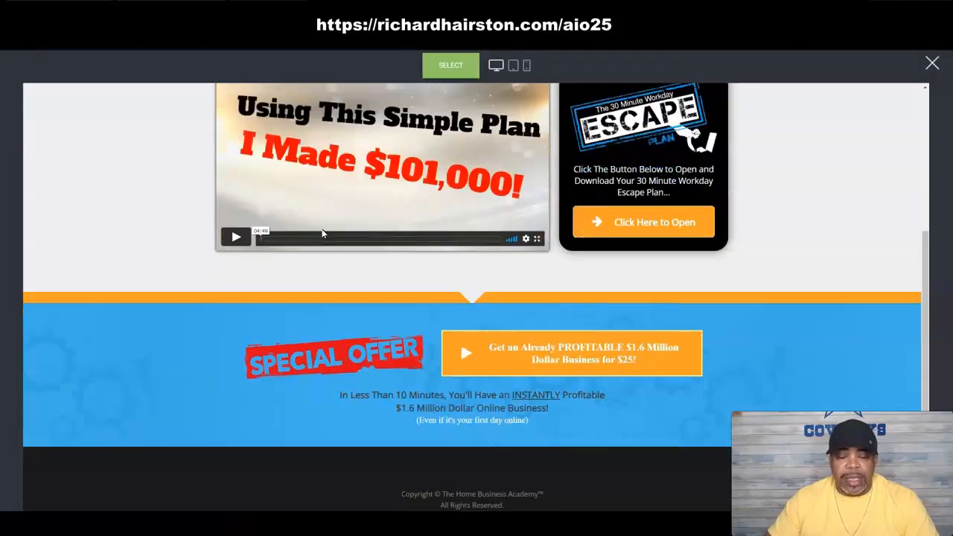
scroll(325, 232, "up", 3)
scroll(363, 242, "down", 3)
scroll(368, 246, "up", 2)
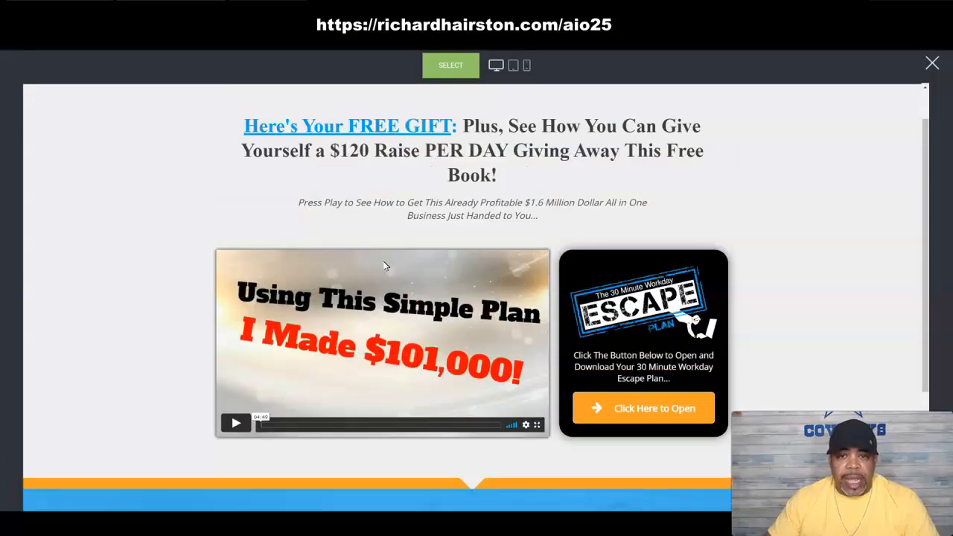
left_click(453, 66)
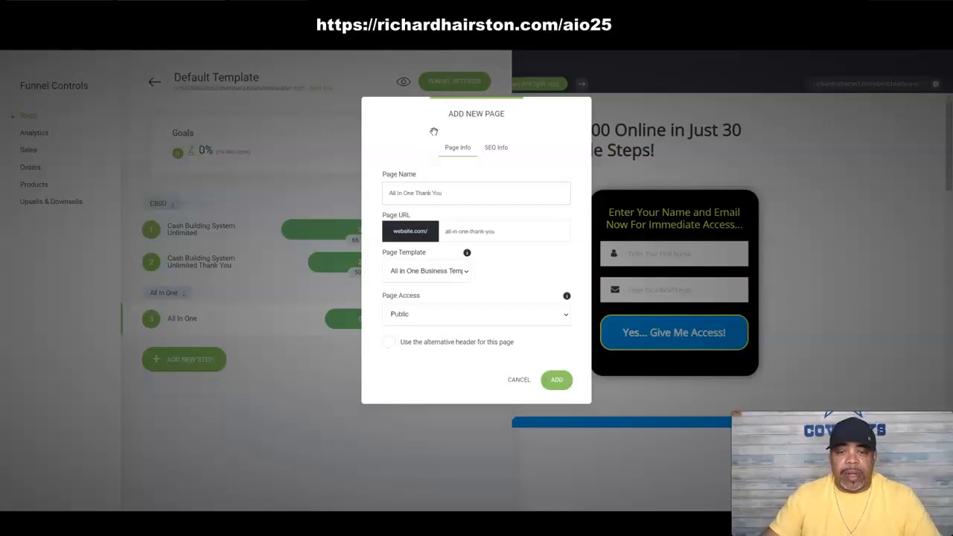
- Add the page as All In One Thank You with its URL changed to allinonethankyou, without hyphens
left_click(483, 227)
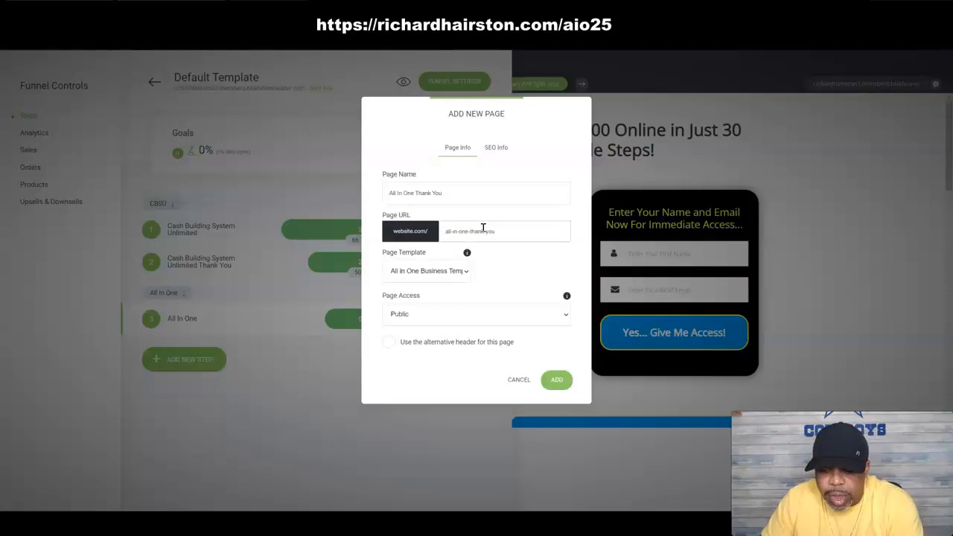
key("BackSpace")
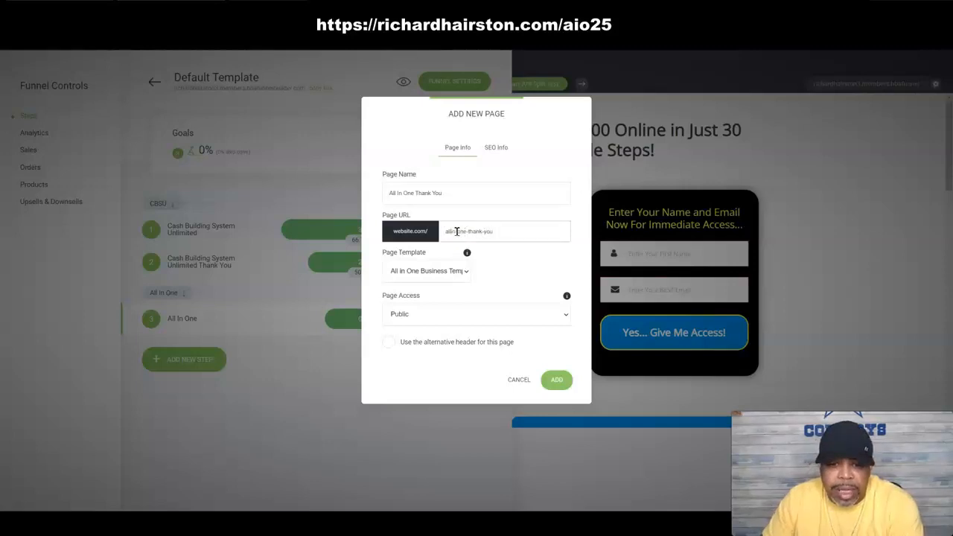
left_click(462, 233)
key("BackSpace")
left_click(475, 231)
key("BackSpace")
left_click(484, 232)
key("BackSpace")
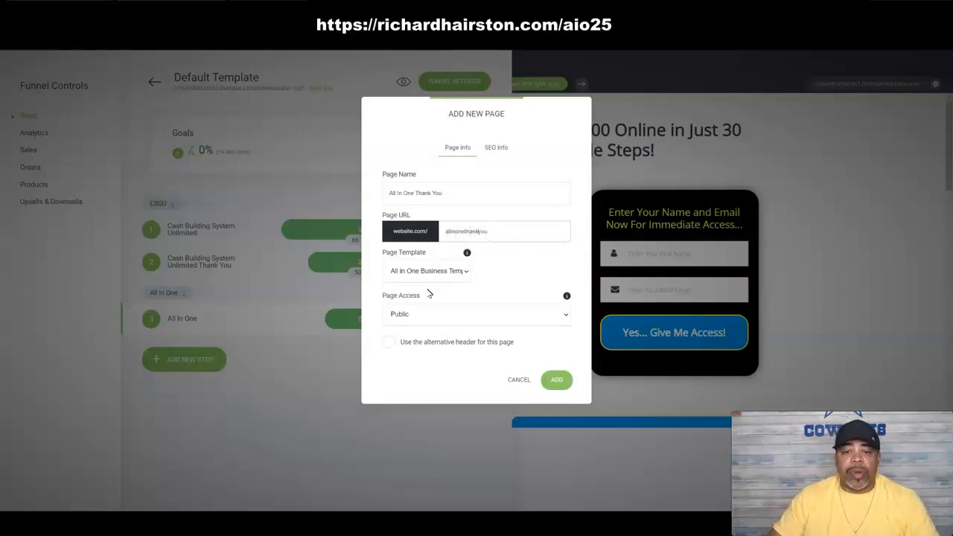
left_click(556, 379)
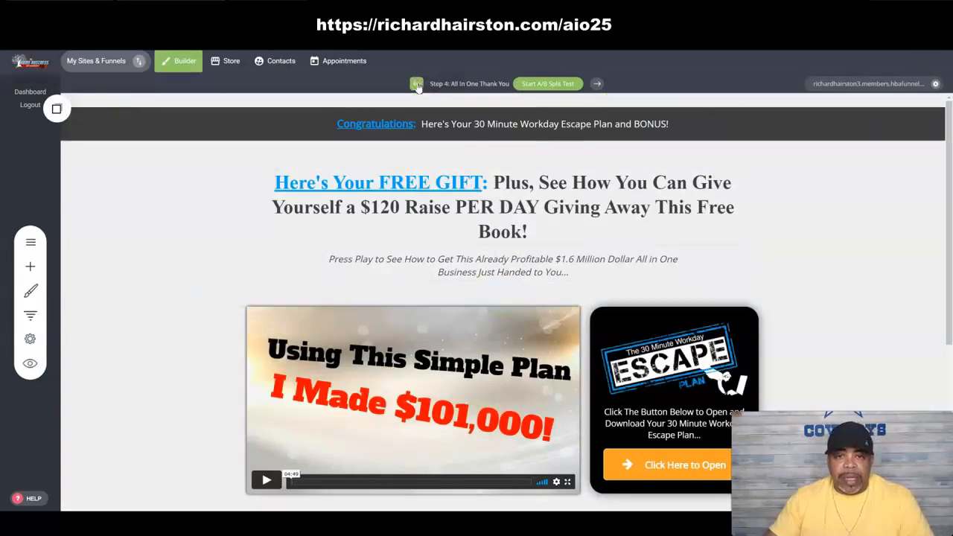
- On the All In One page, set the opt-in form's name to All In One and fill in the notification e-mail
left_click(416, 84)
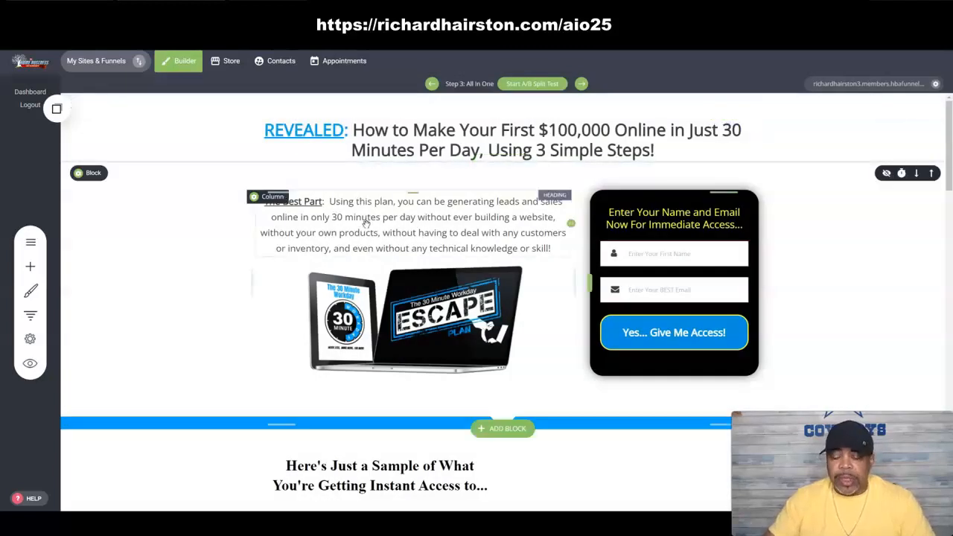
left_click(659, 266)
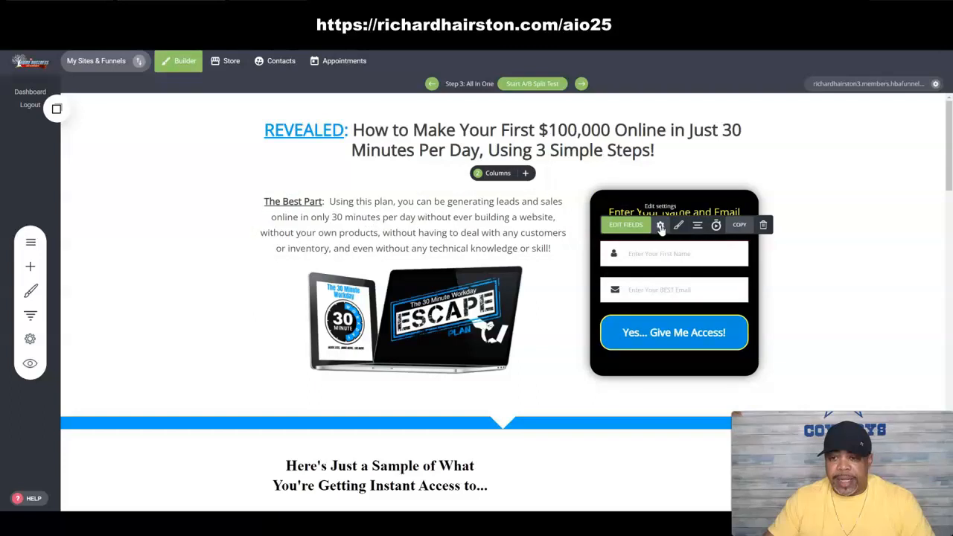
left_click(660, 227)
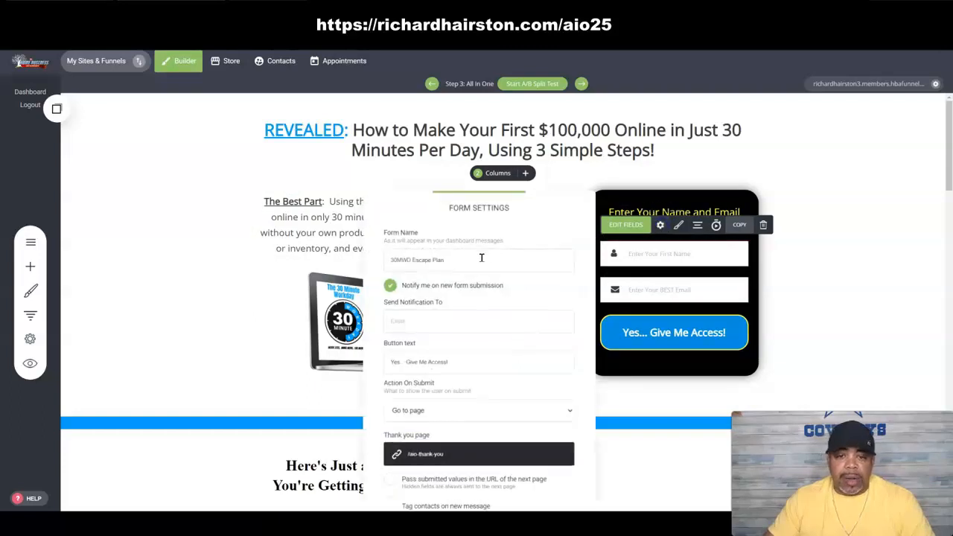
left_click_drag(454, 260, 380, 260)
type("All In One")
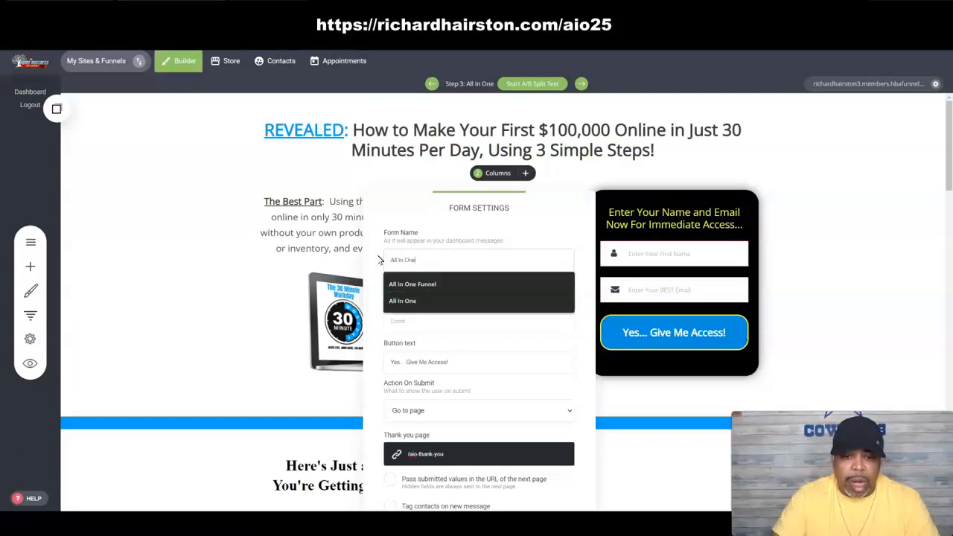
left_click(410, 321)
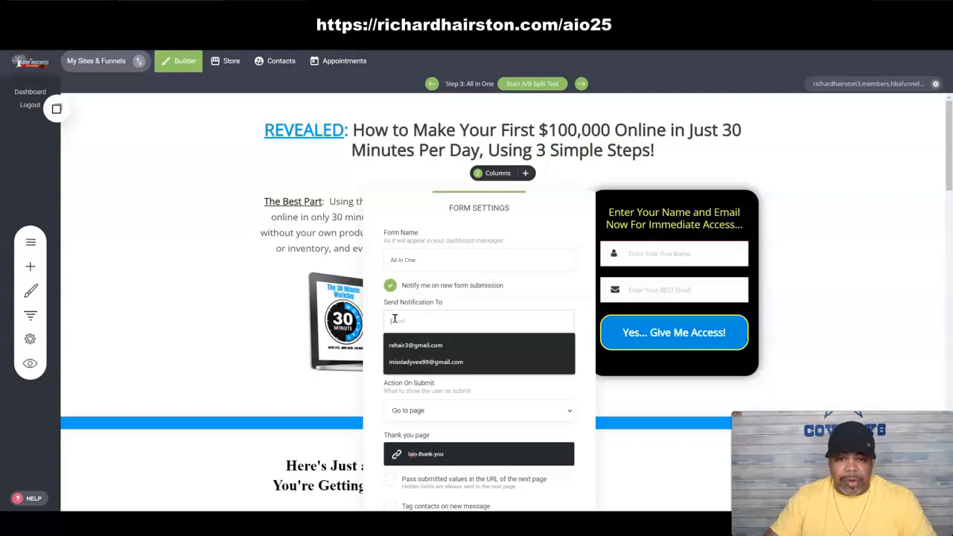
left_click(425, 344)
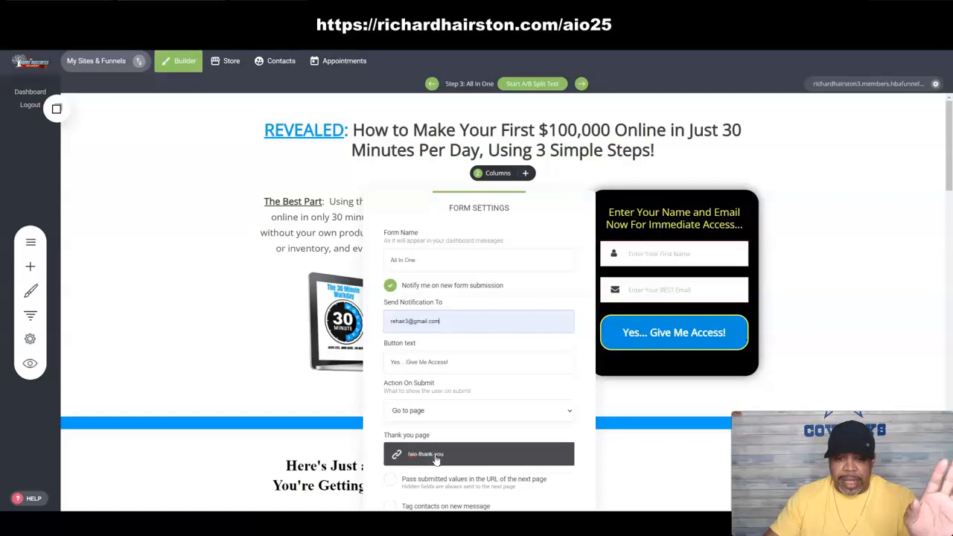
- Set the opt-in form's thank you page link to the All In One Thank You funnel step and close the form settings
left_click_drag(556, 201, 449, 105)
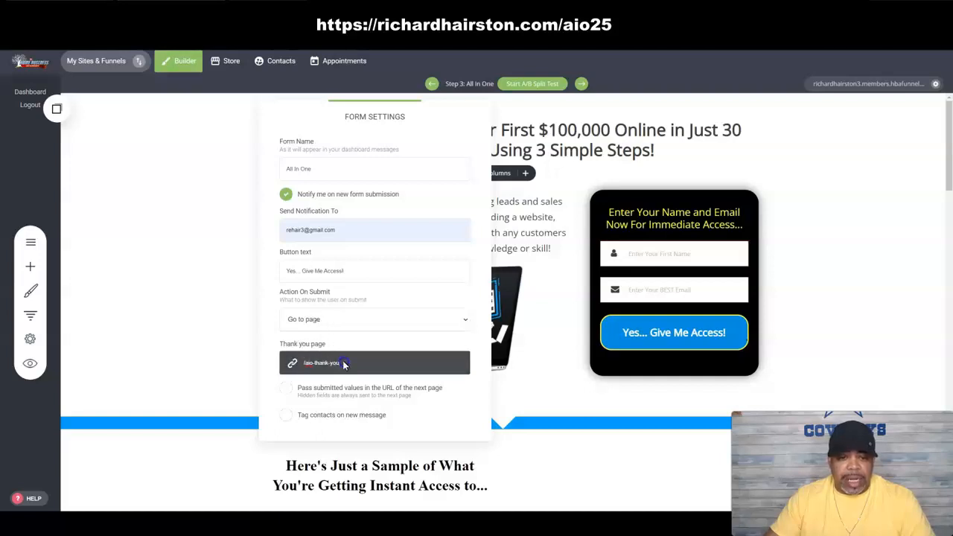
left_click(340, 364)
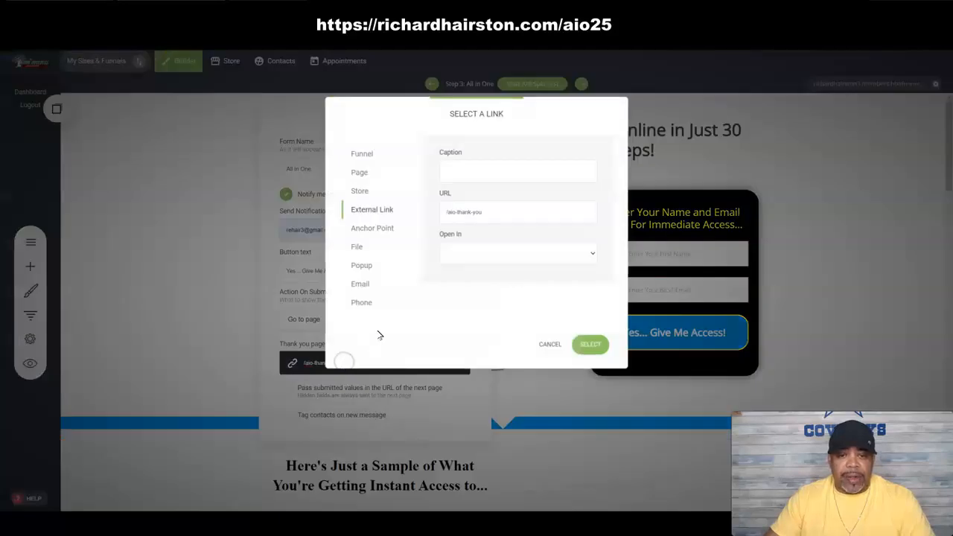
left_click(363, 154)
left_click(531, 172)
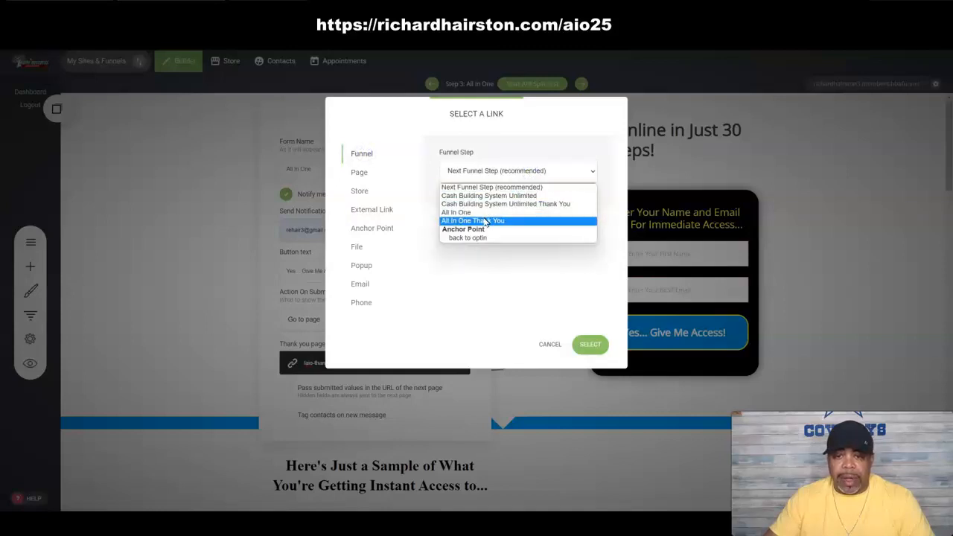
left_click(486, 221)
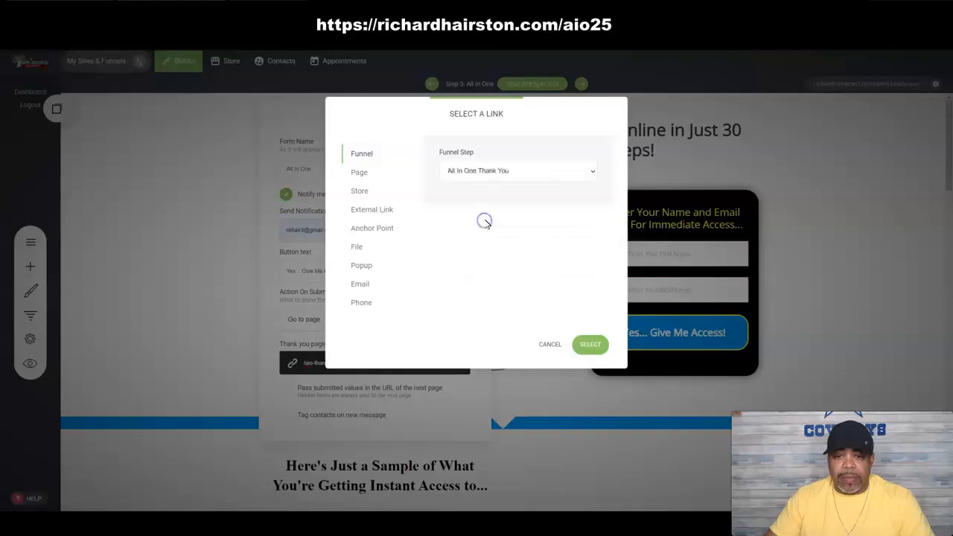
left_click(589, 347)
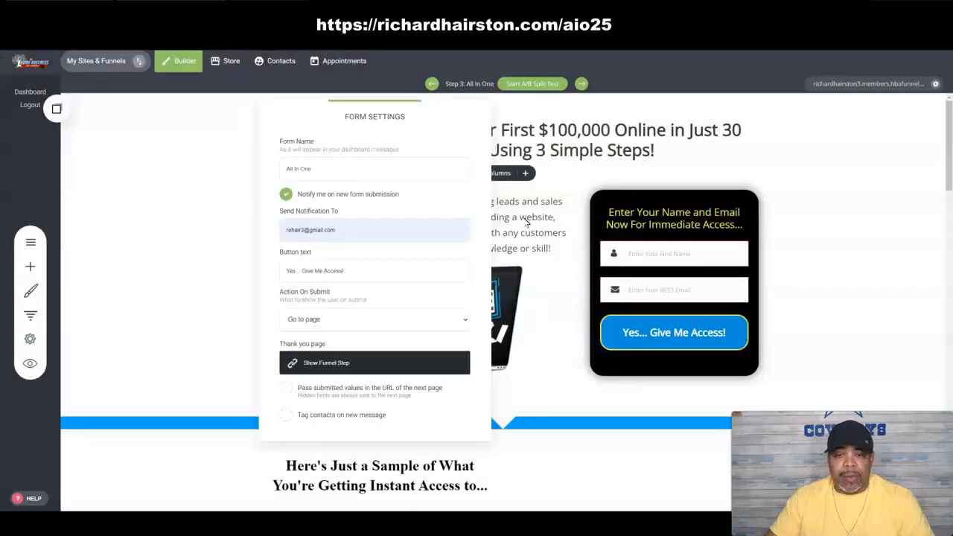
left_click(537, 186)
- Link the Get Your FREE Escape Plan button beneath the second laptop image to the back to optin anchor point
scroll(521, 223, "down", 5)
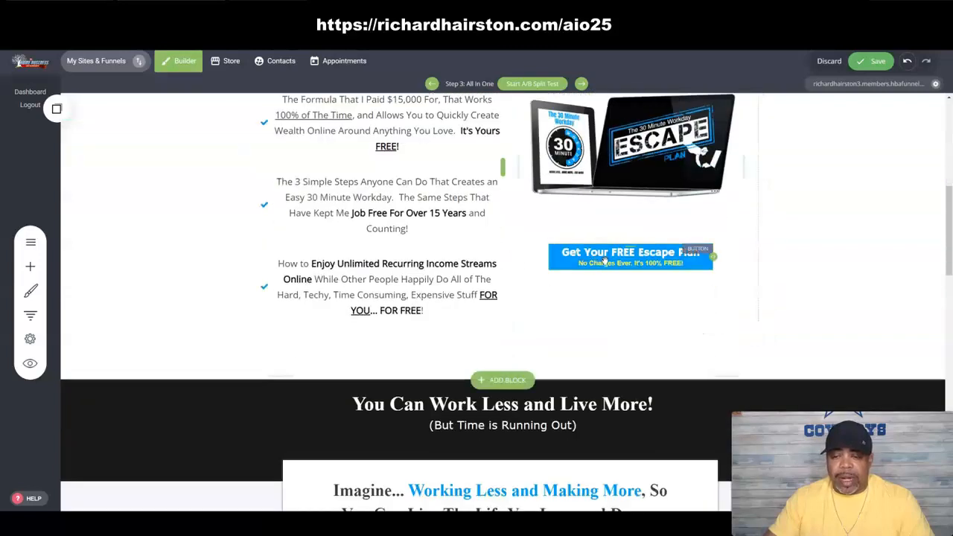
left_click(605, 260)
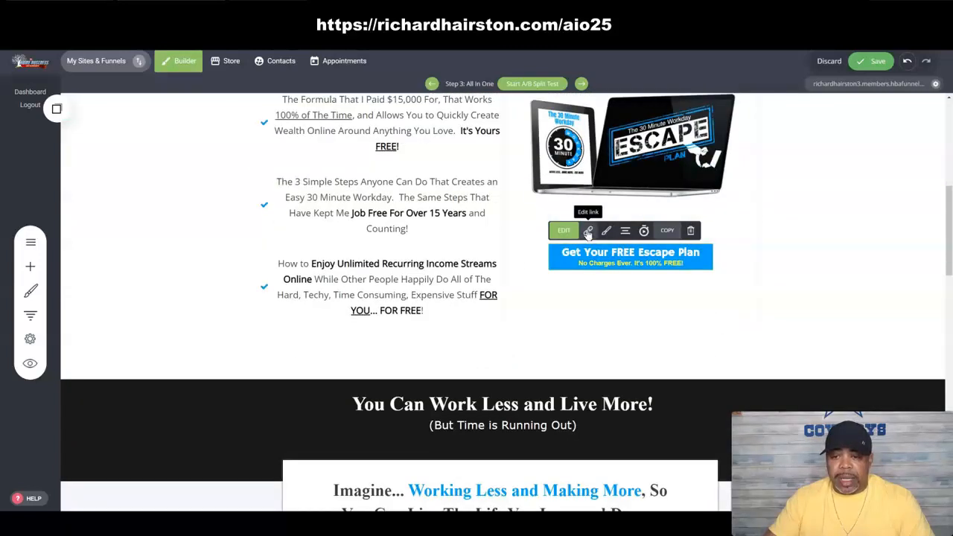
left_click(588, 232)
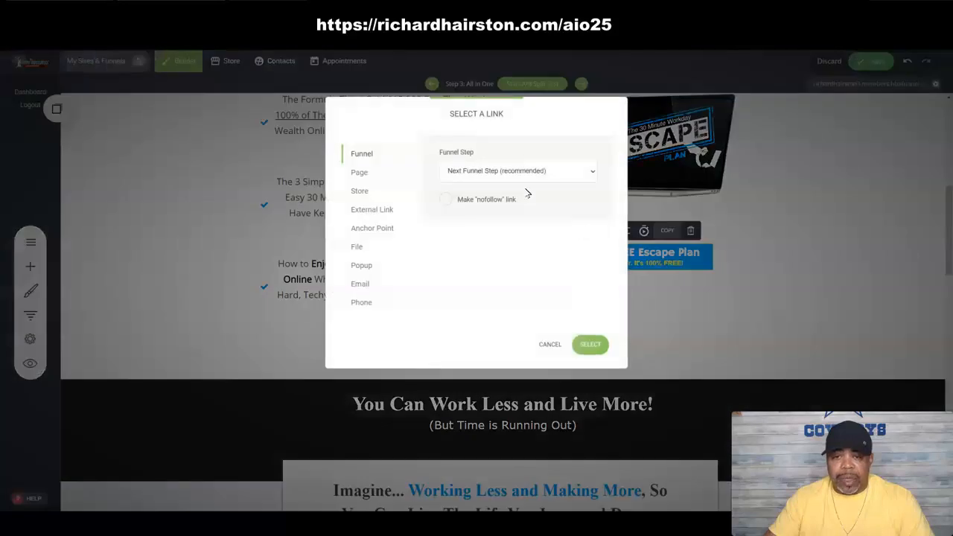
left_click(590, 173)
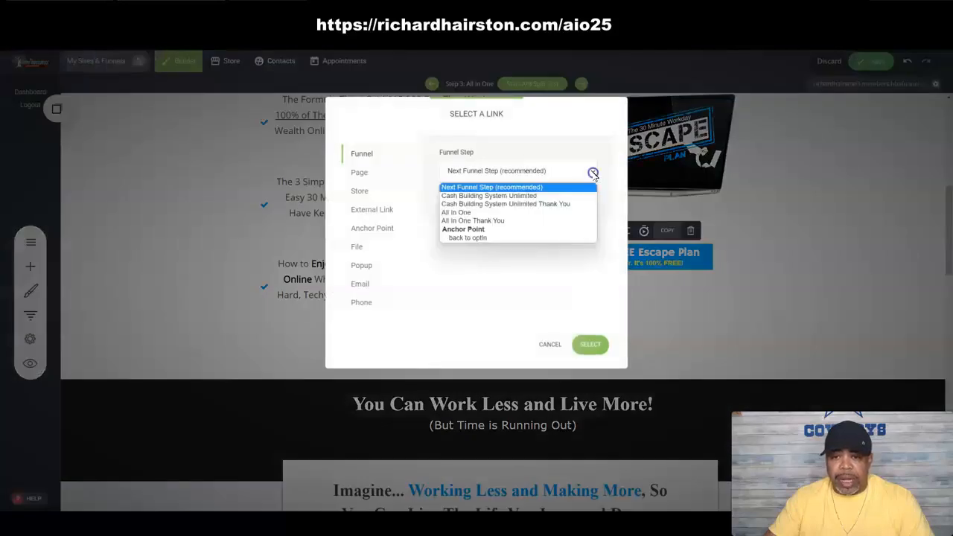
left_click(482, 238)
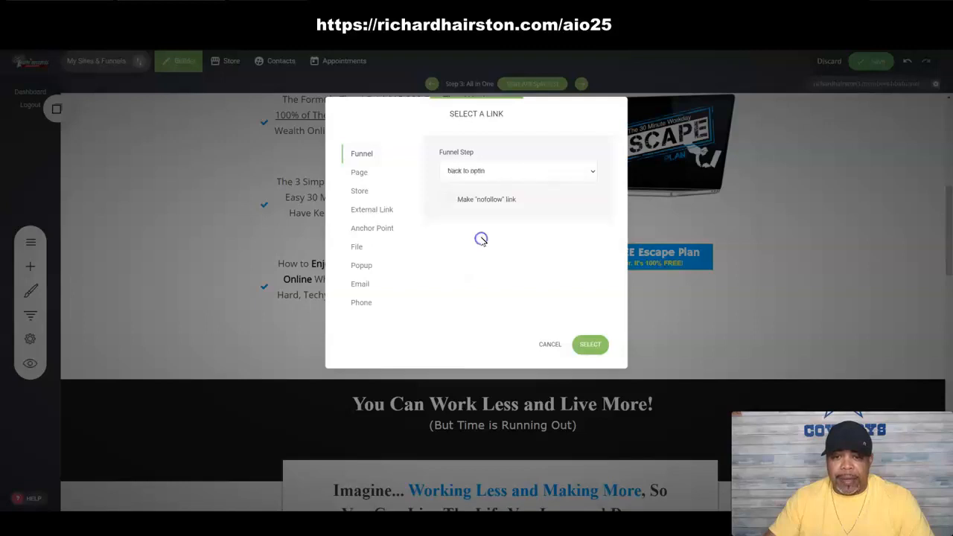
left_click(579, 340)
- Link the Get Your FREE Escape Plan button at the page's end to the back to optin anchor point and save the page
scroll(719, 277, "down", 10)
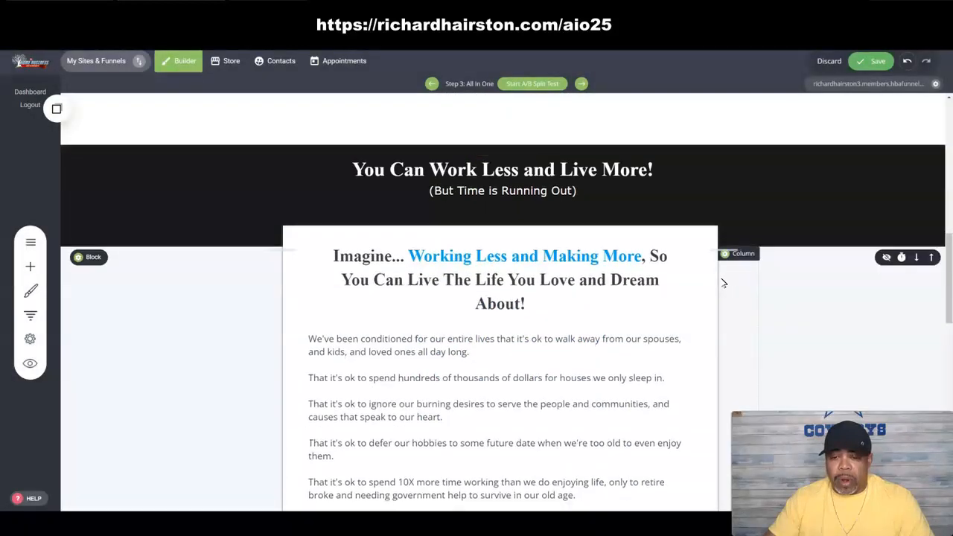
scroll(703, 276, "down", 4)
scroll(686, 276, "down", 3)
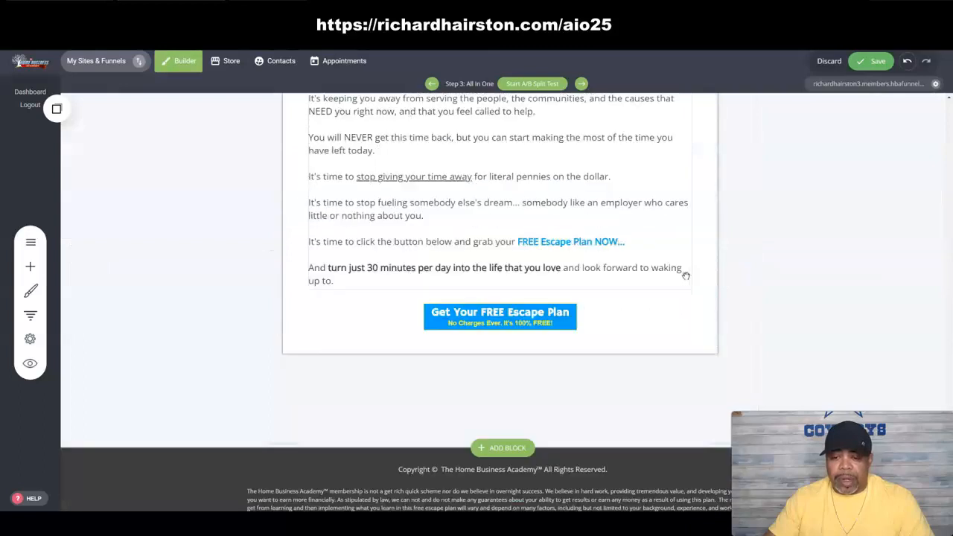
left_click(493, 320)
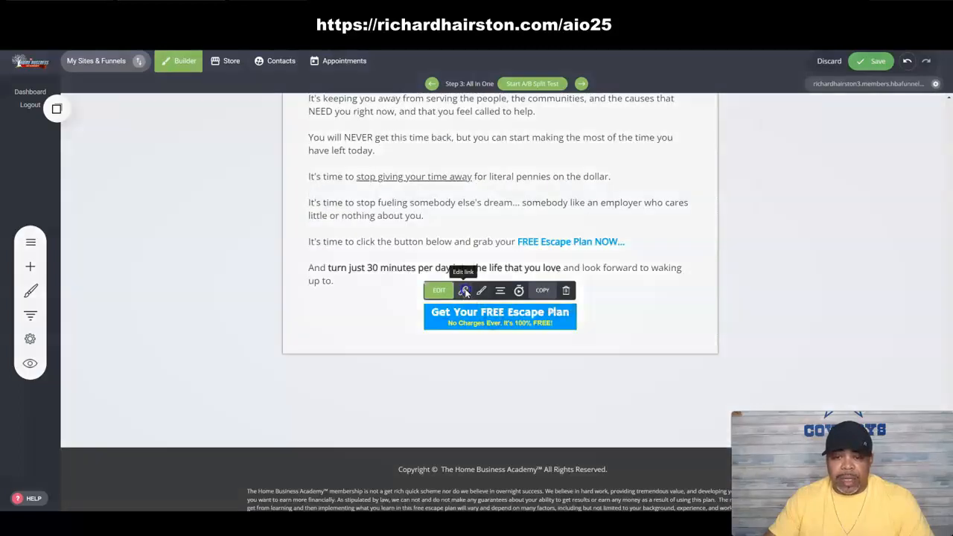
left_click(465, 291)
left_click(563, 171)
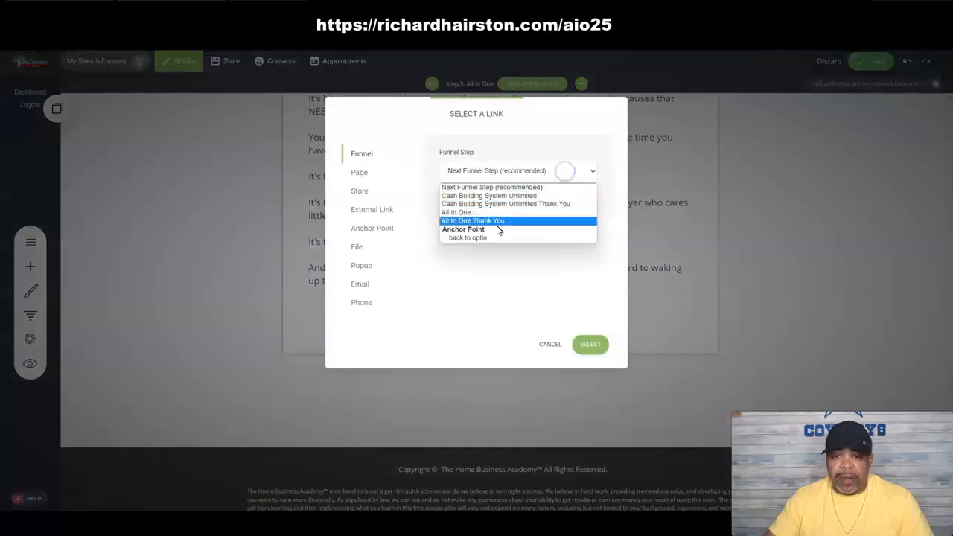
left_click(474, 237)
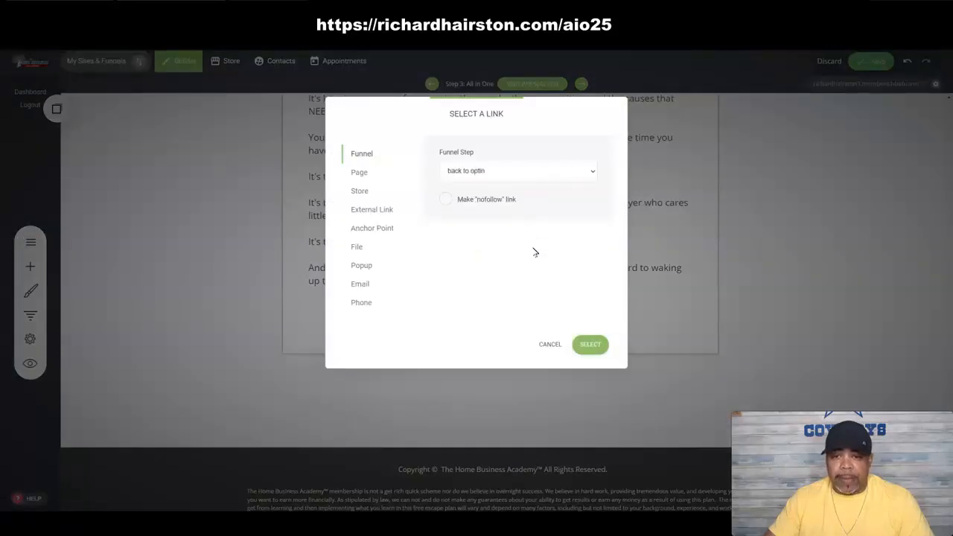
left_click(587, 346)
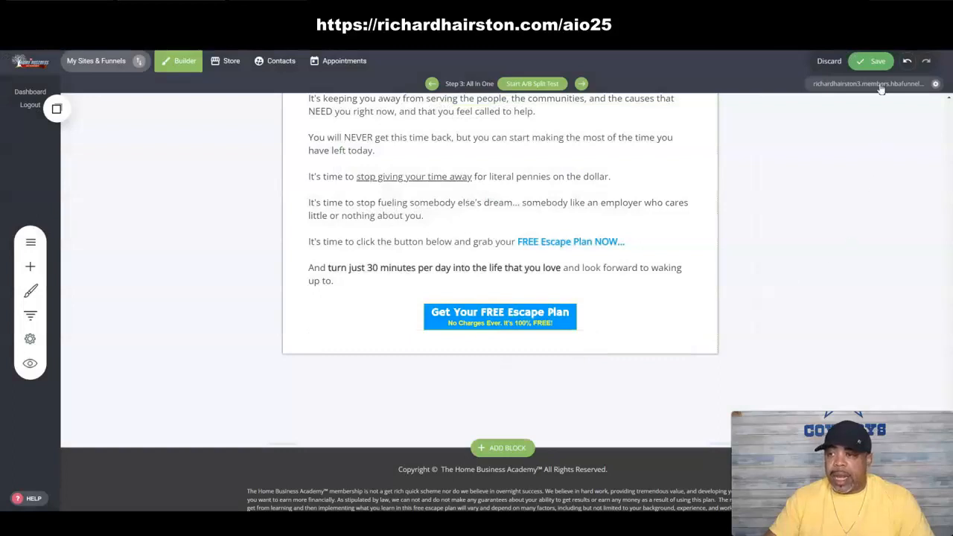
left_click(870, 60)
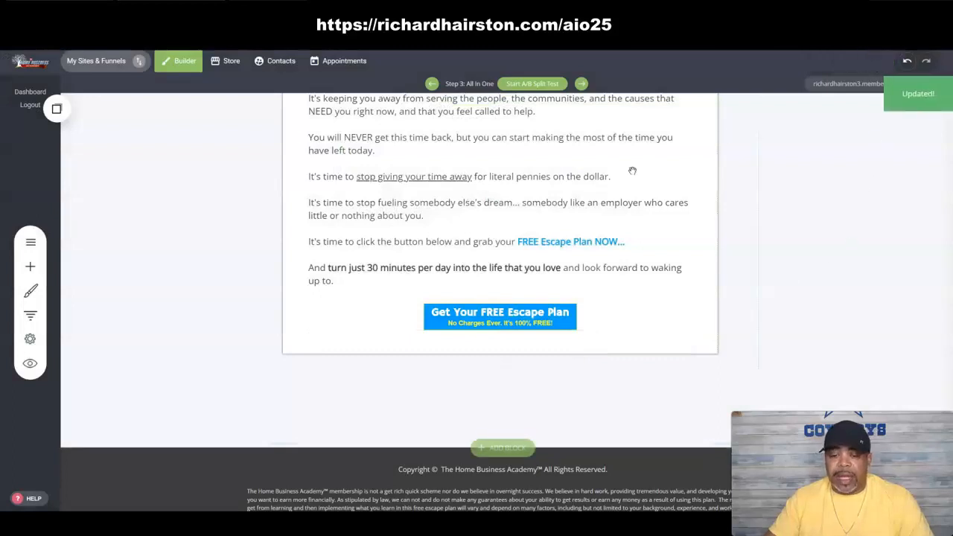
- Preview the All In One page in a new tab and test both Get Your FREE Escape Plan buttons
scroll(223, 220, "up", 10)
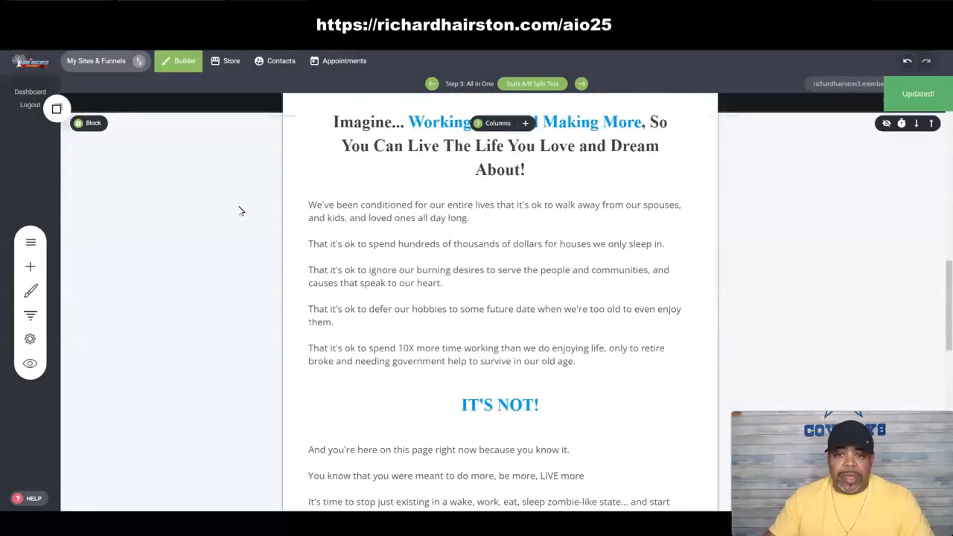
scroll(241, 211, "up", 10)
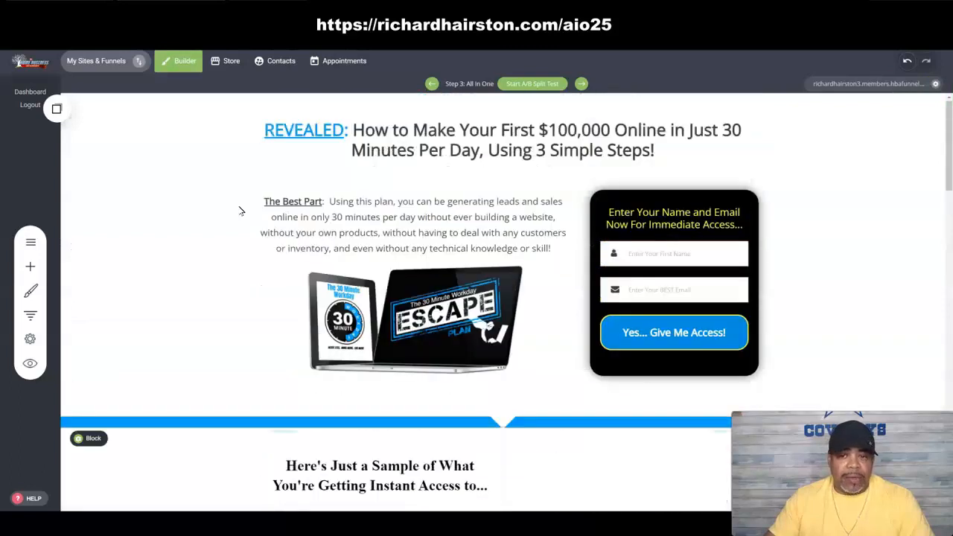
left_click(30, 363)
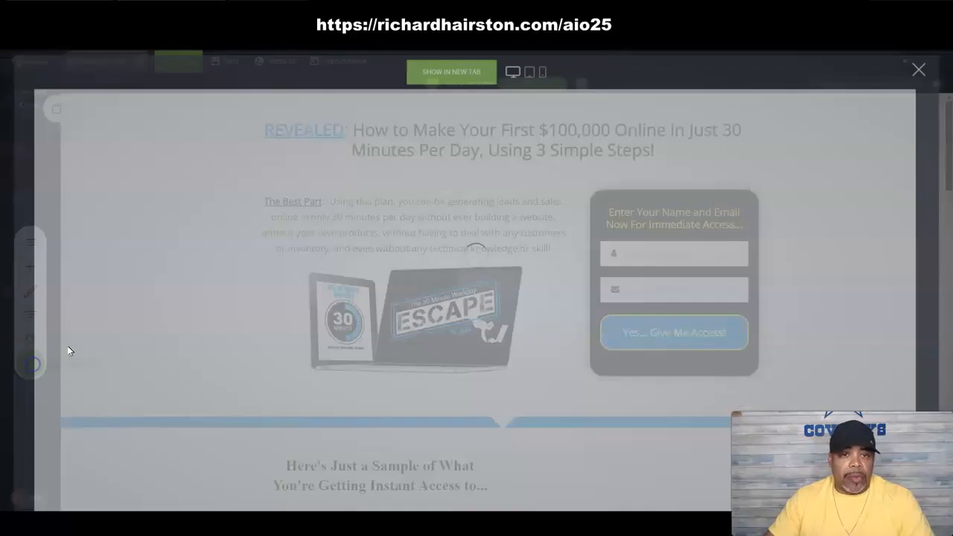
left_click(449, 71)
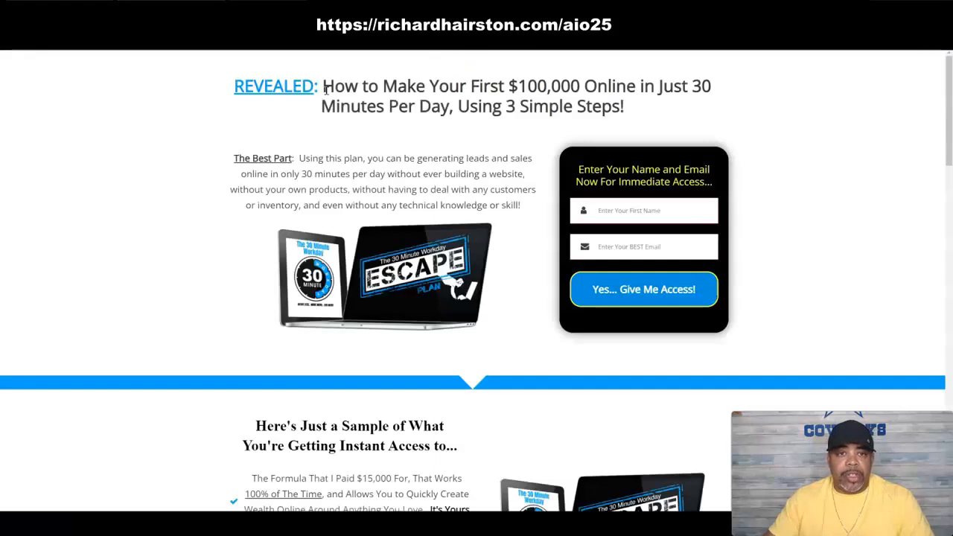
scroll(253, 153, "down", 6)
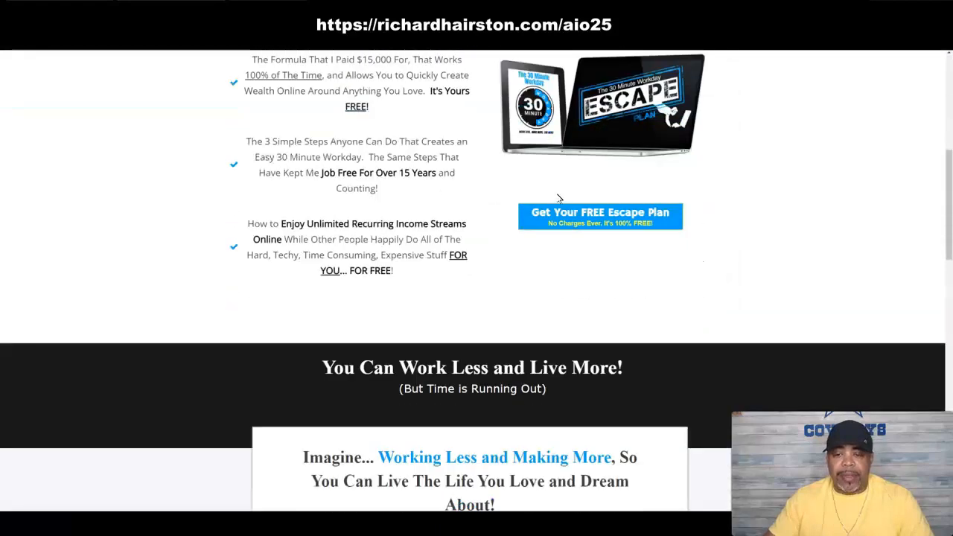
left_click(590, 215)
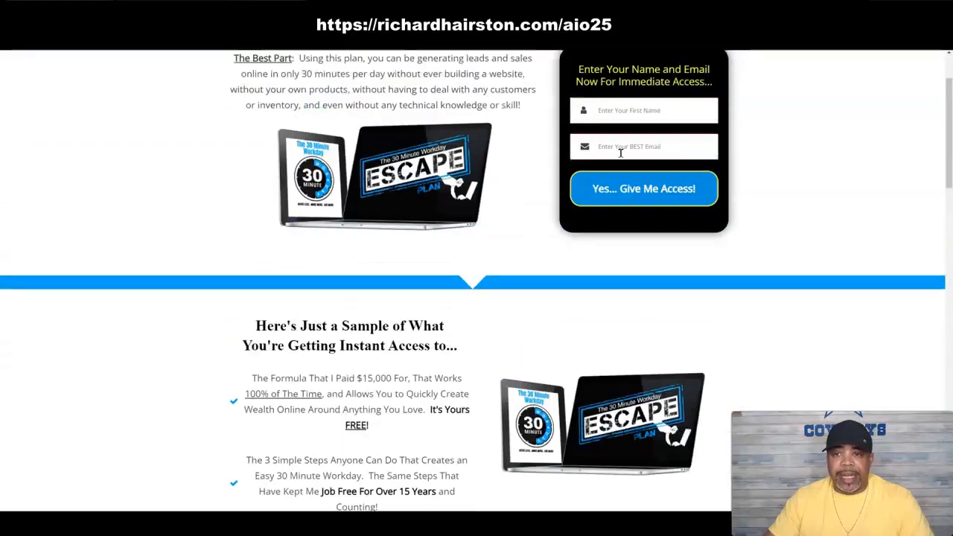
scroll(529, 233, "down", 15)
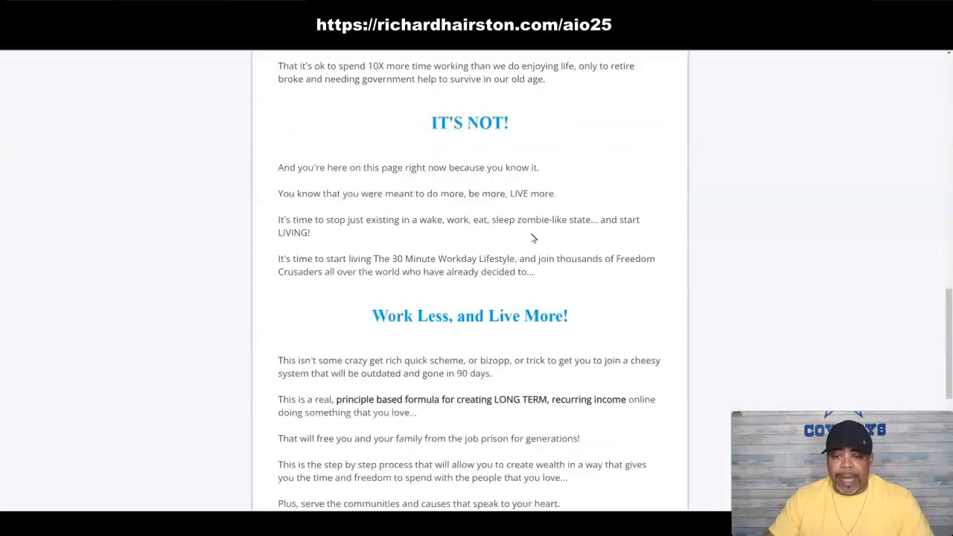
scroll(530, 233, "down", 3)
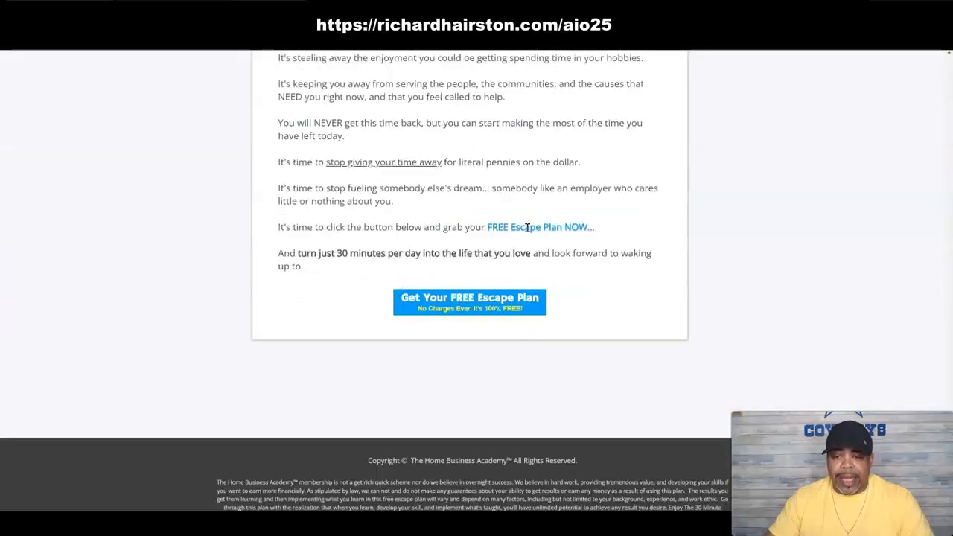
left_click(469, 301)
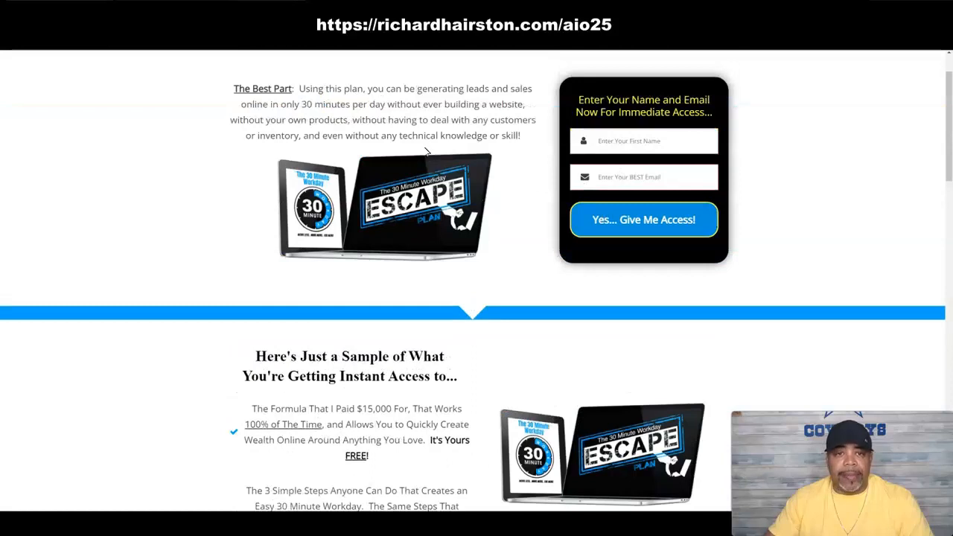
scroll(375, 85, "up", 1)
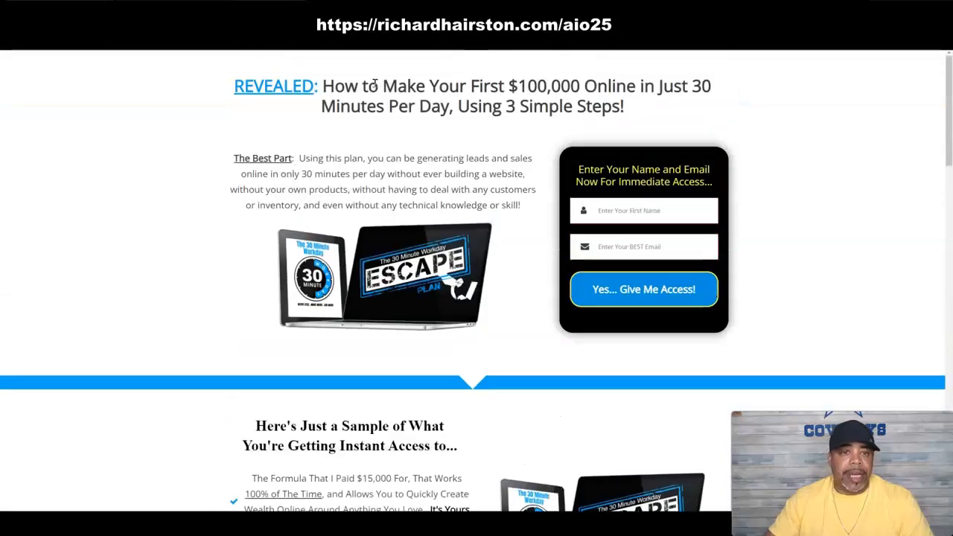
- Return to the page builder and open the All In One Thank You step to review its content
left_click(328, 7)
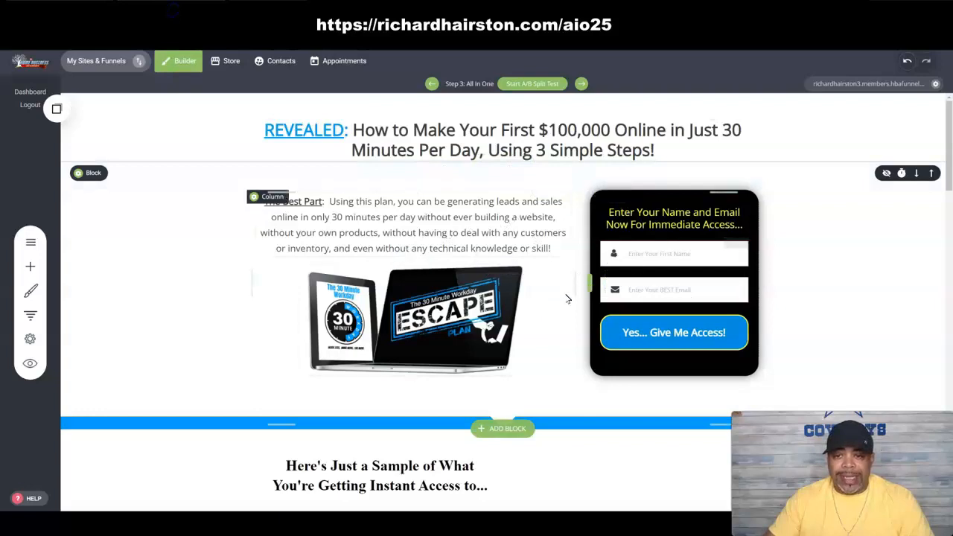
left_click(581, 84)
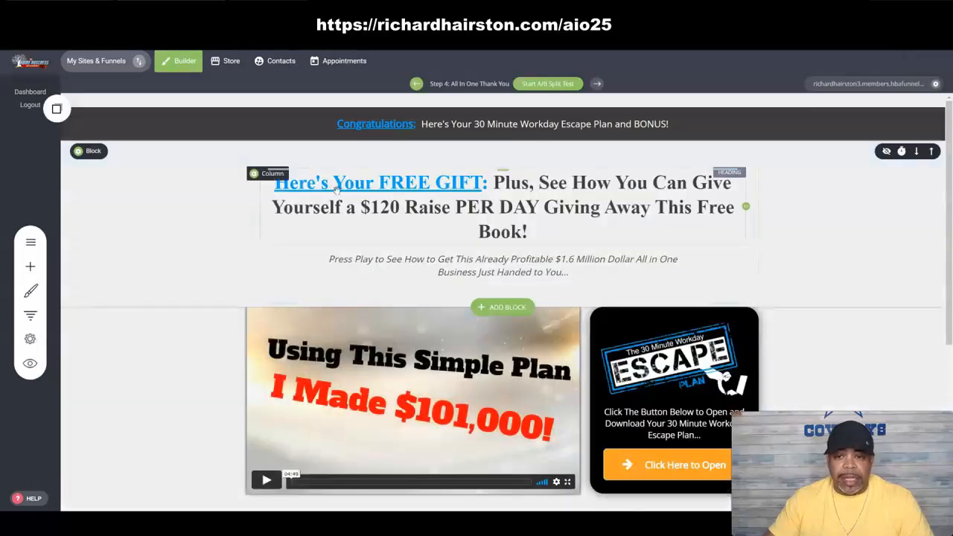
scroll(523, 196, "down", 2)
scroll(632, 370, "up", 2)
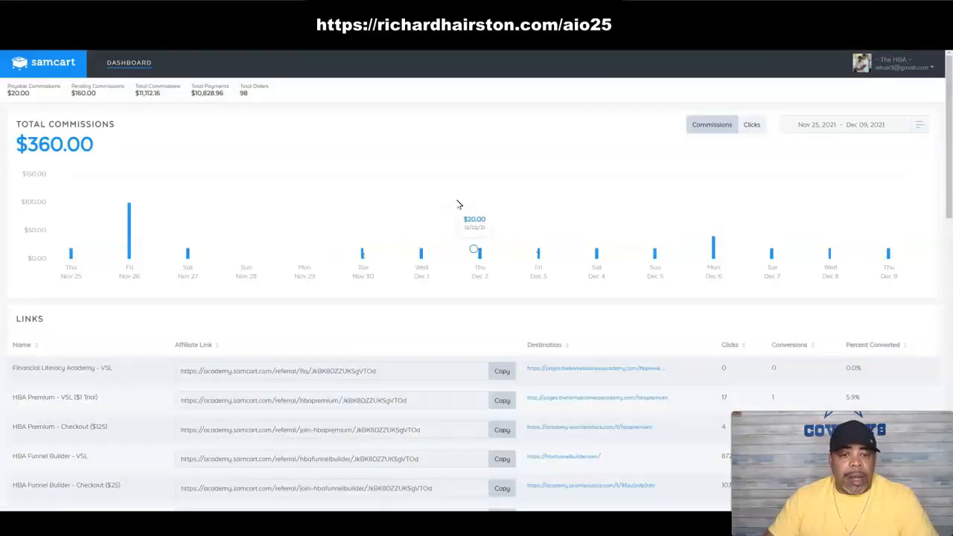
- Switch to the SamCart affiliate dashboard and look through both pages of affiliate links, including All In One $25 Business (Sales Letter)
scroll(446, 209, "down", 3)
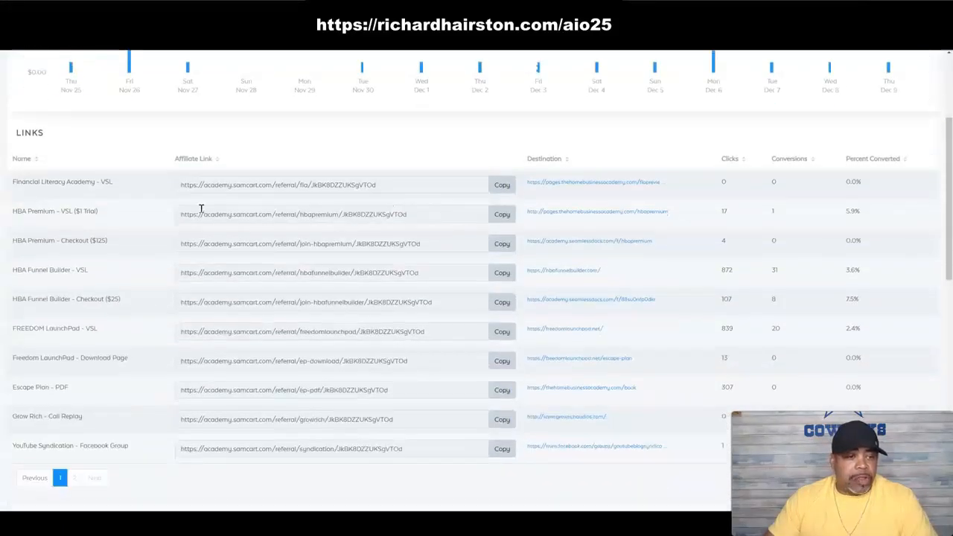
scroll(121, 219, "down", 2)
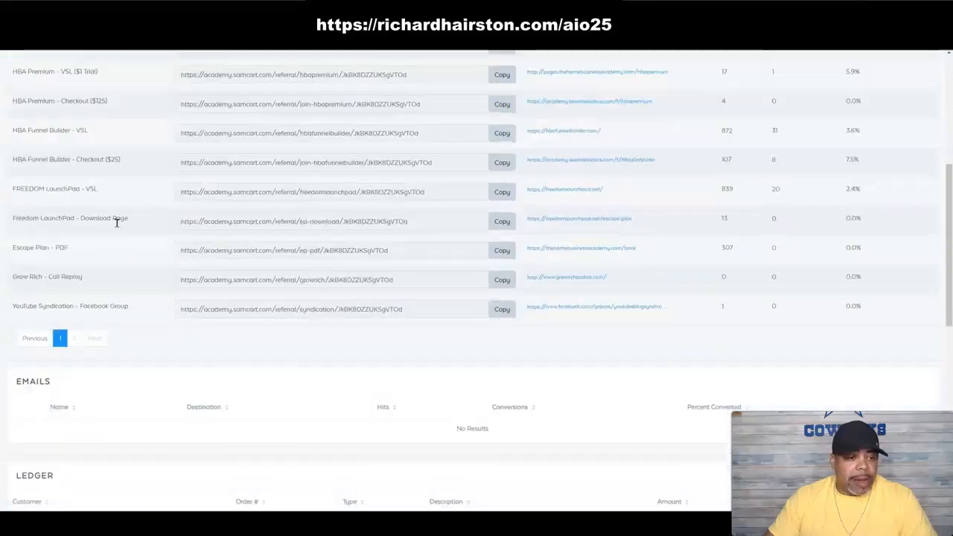
left_click(74, 339)
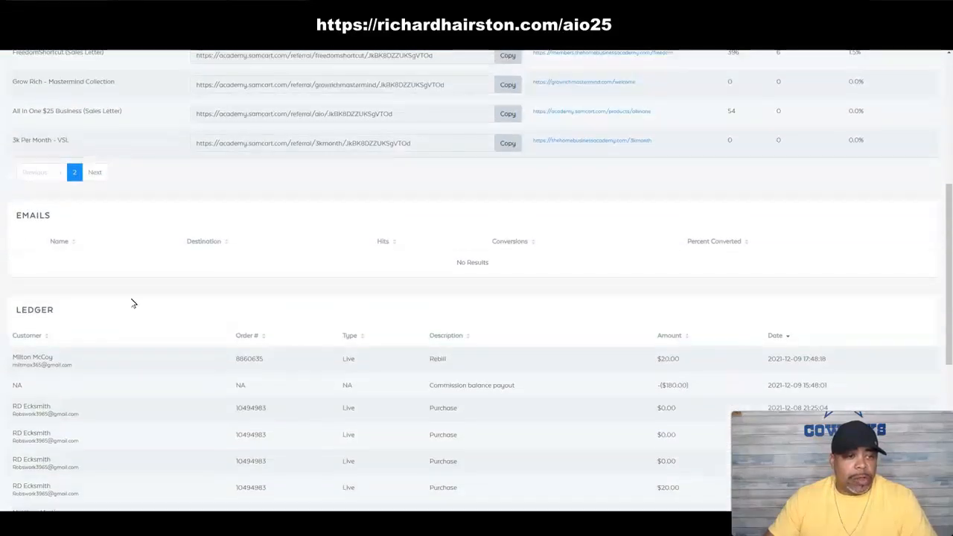
scroll(131, 303, "up", 2)
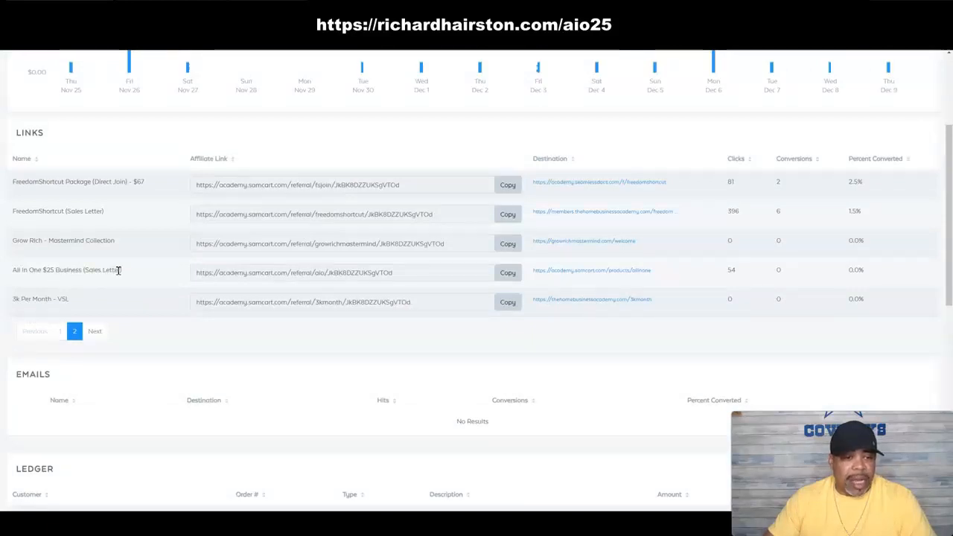
left_click(63, 332)
scroll(113, 305, "down", 3)
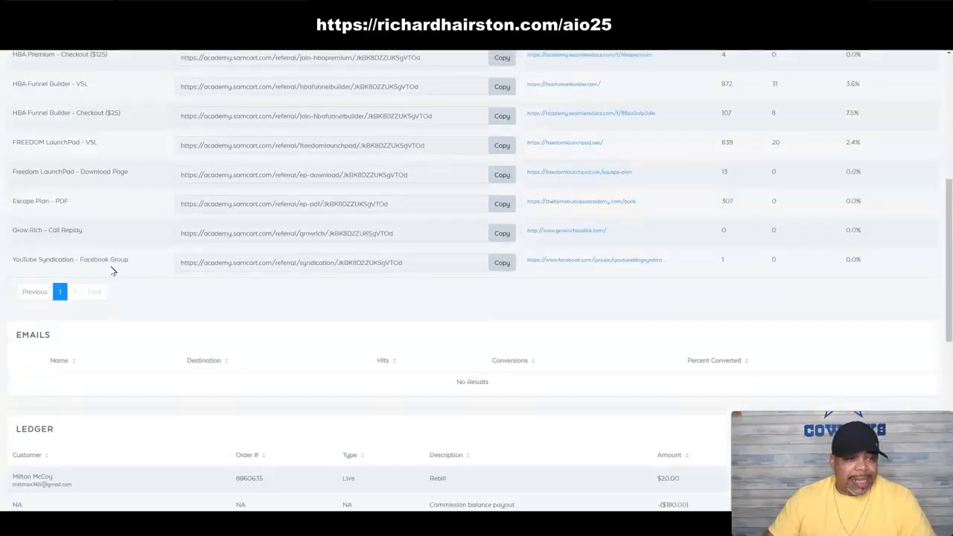
- Copy the Escape Plan - PDF affiliate link and switch back to the All In One Thank You page in the page builder
left_click_drag(72, 201, 10, 204)
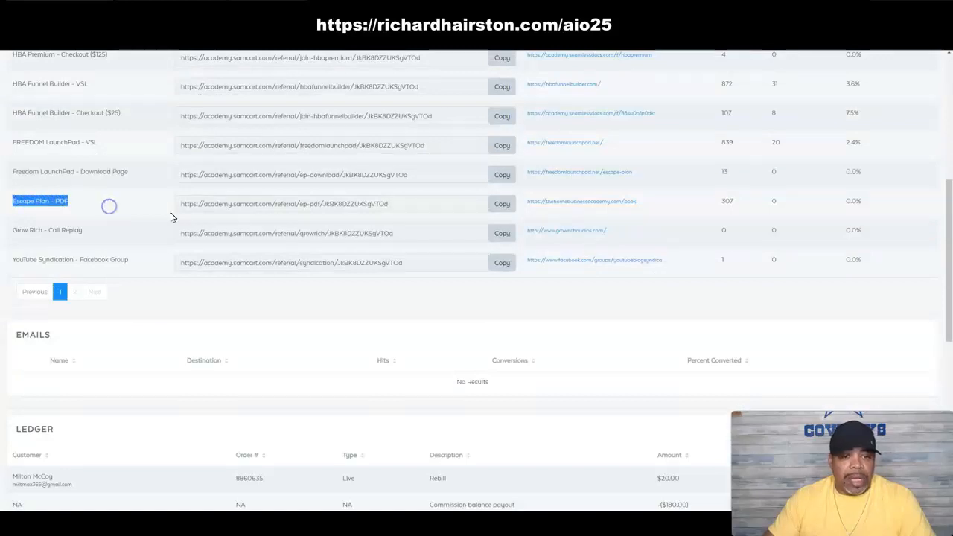
left_click(502, 205)
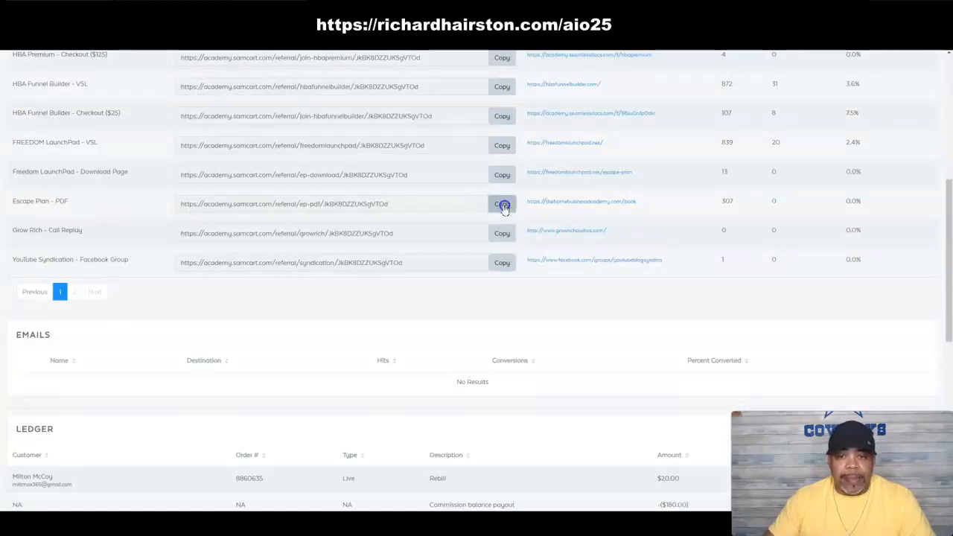
left_click(153, 10)
scroll(446, 335, "down", 1)
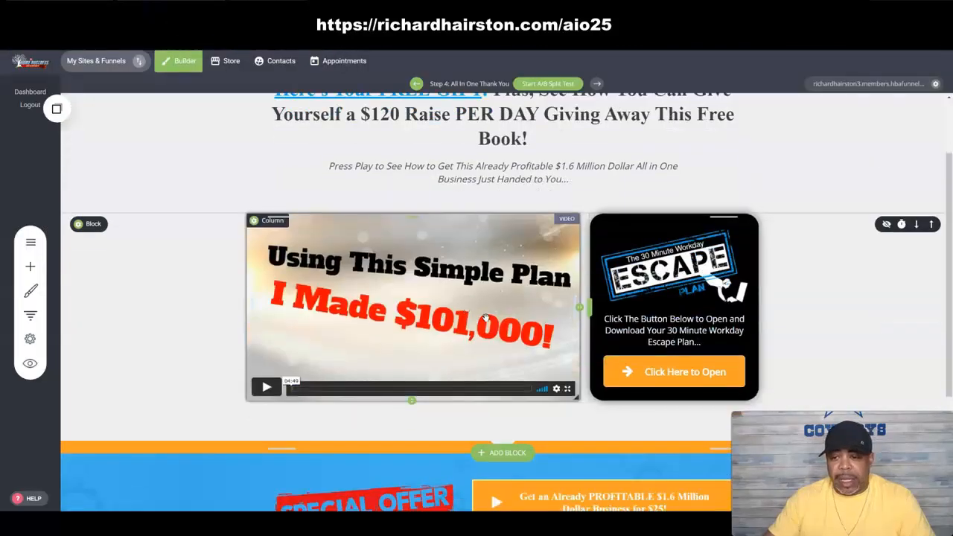
- Link the Click Here to Open button to the copied Escape Plan - PDF affiliate URL as an external link opening in a new tab
left_click(668, 374)
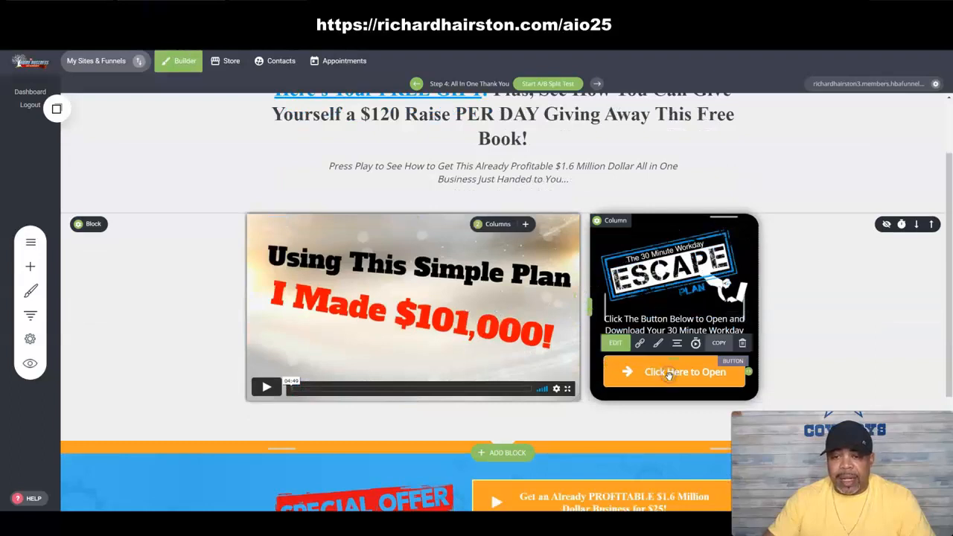
left_click(641, 344)
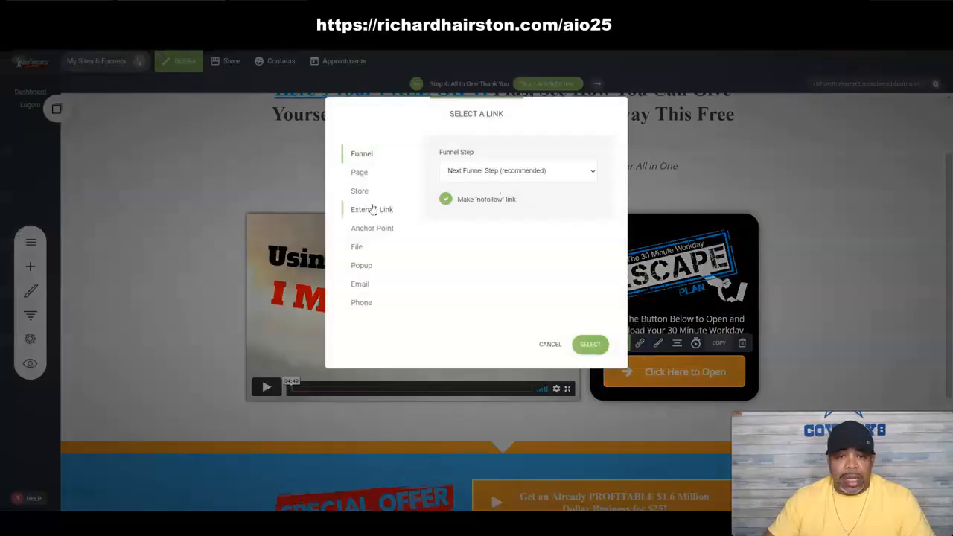
left_click(370, 210)
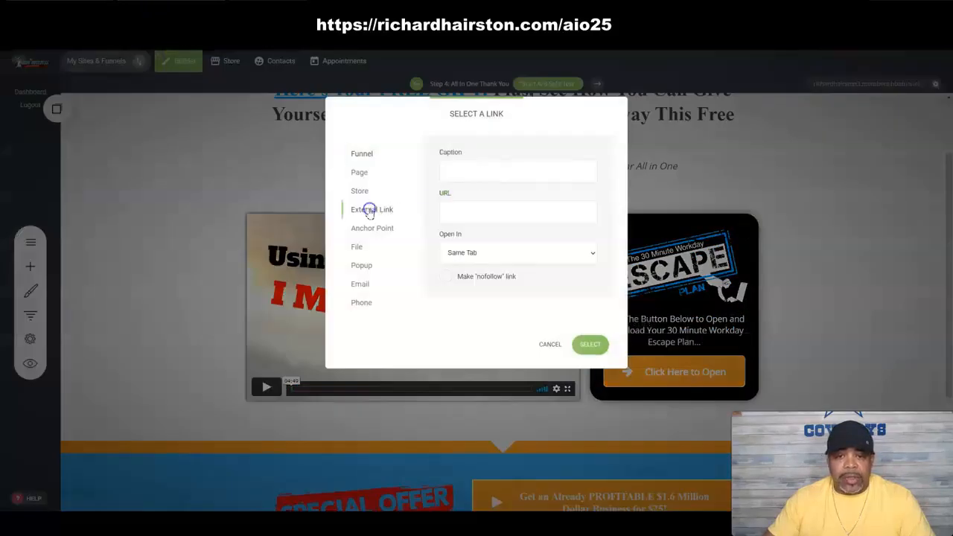
right_click(452, 212)
left_click(475, 286)
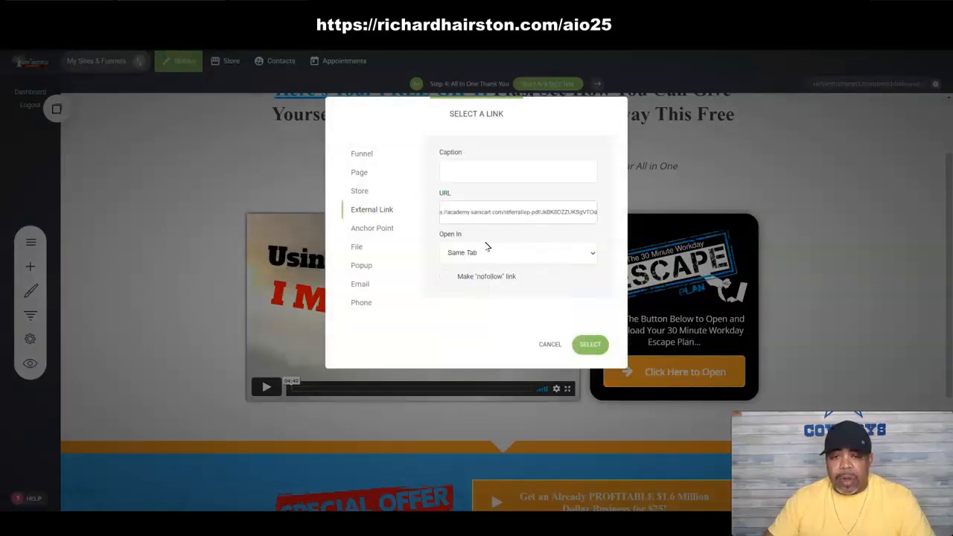
left_click(476, 254)
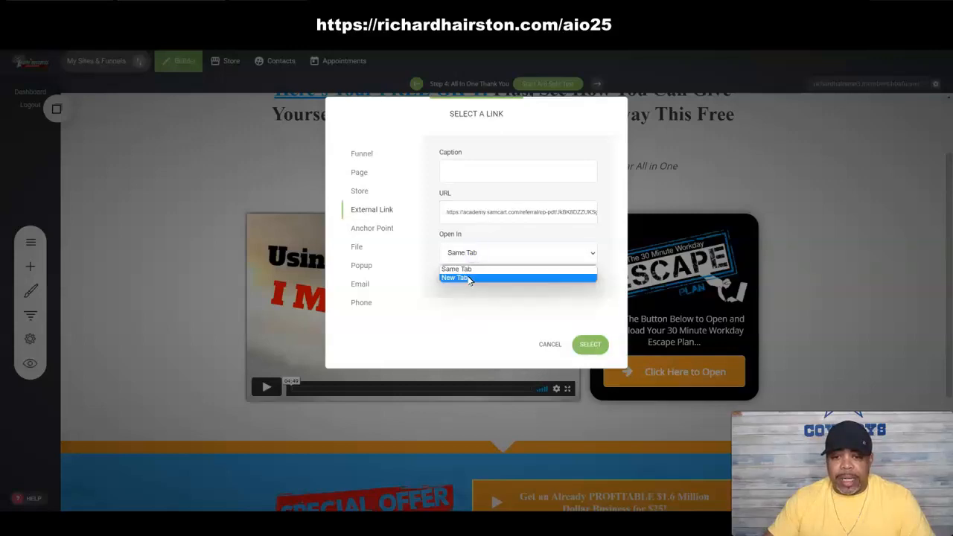
left_click(465, 276)
left_click(588, 343)
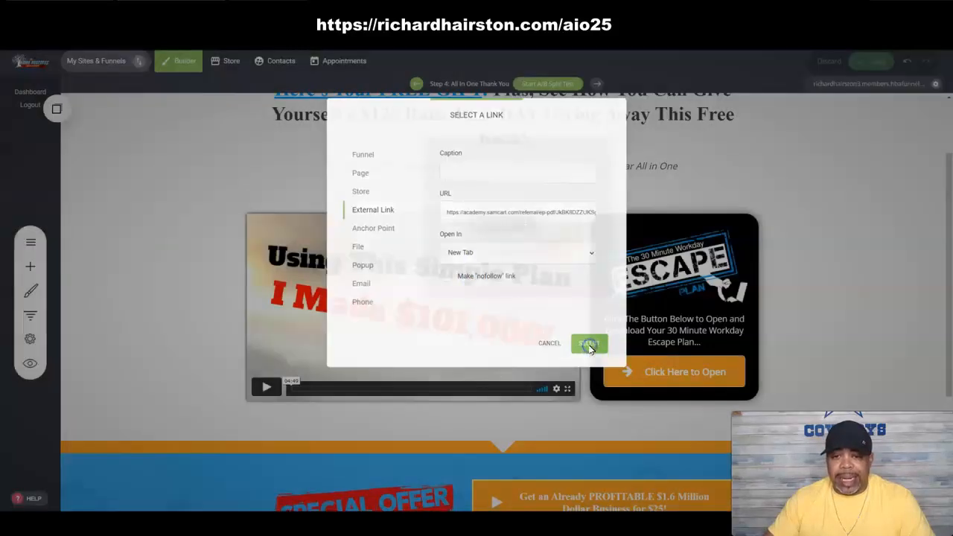